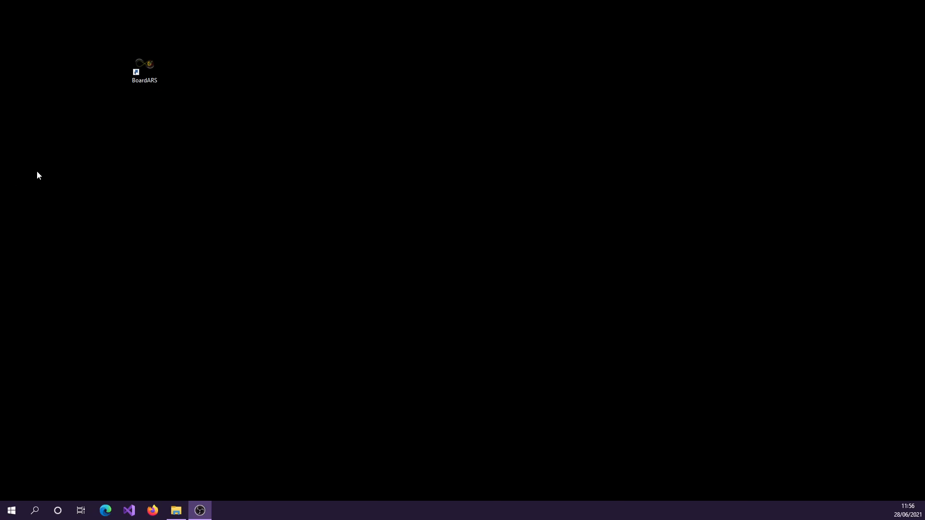
Launch BoardARS and save its data and reports in the BoardARS protocols folder under the name DemoProtocol.
click(149, 65)
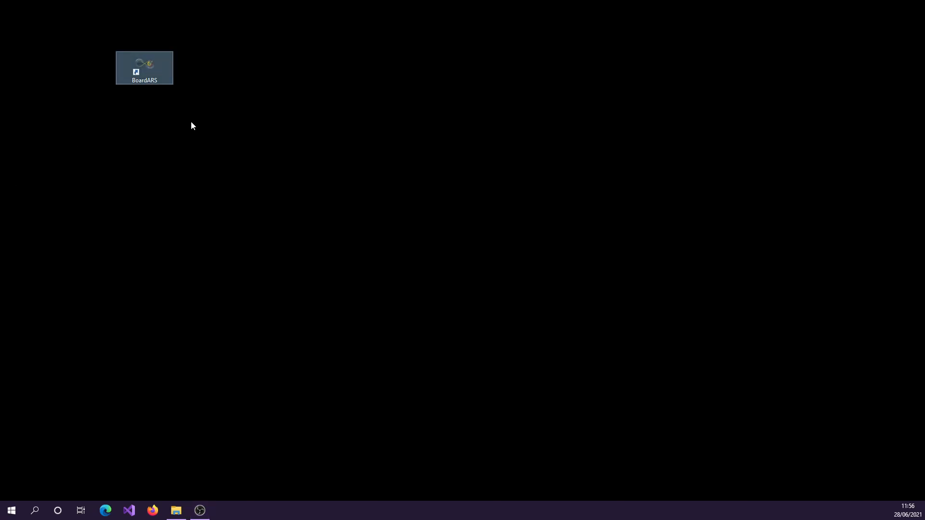
double_click(152, 69)
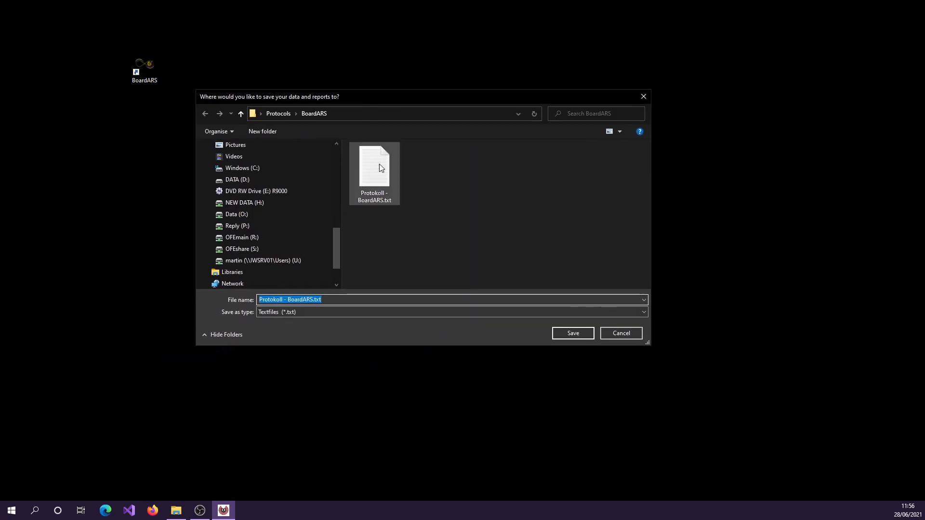
double_click(380, 184)
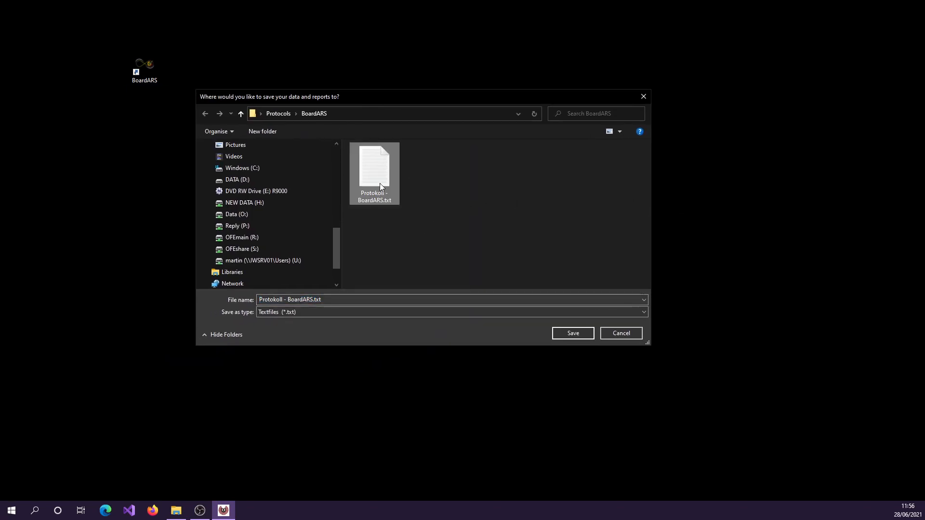
click(348, 299)
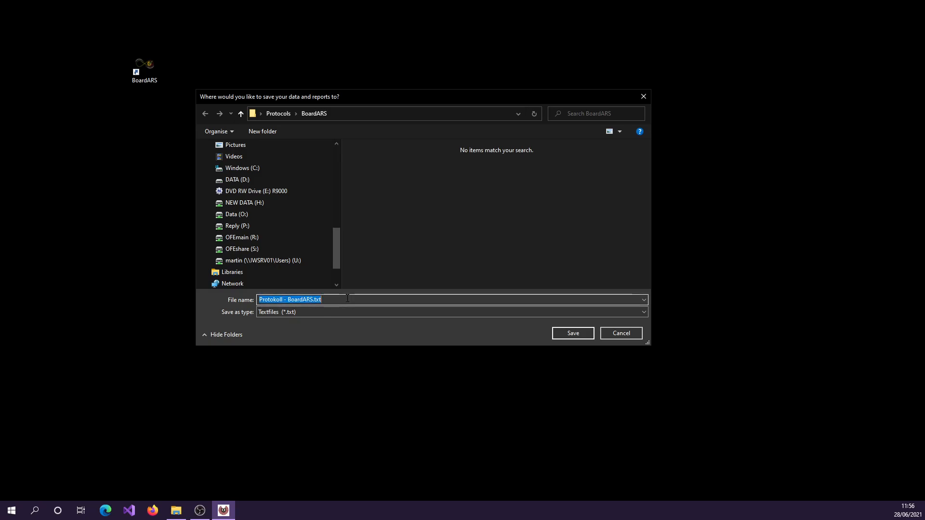
text(DemoP)
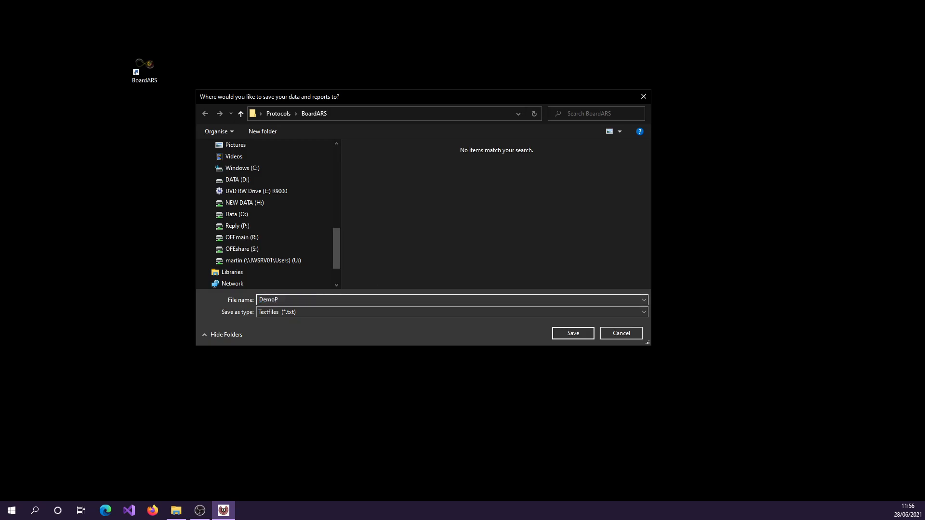
text(rotocol)
click(576, 334)
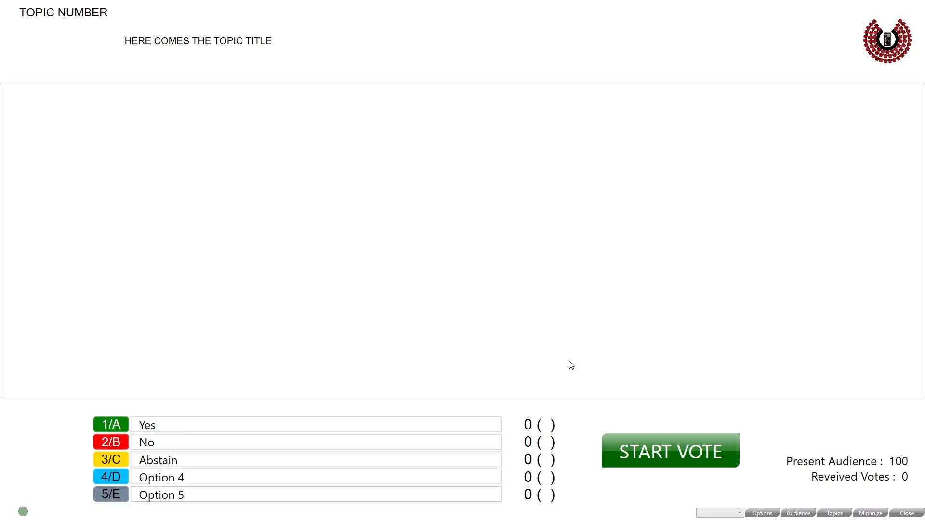
Open the audience list and create a new list template from it.
click(799, 514)
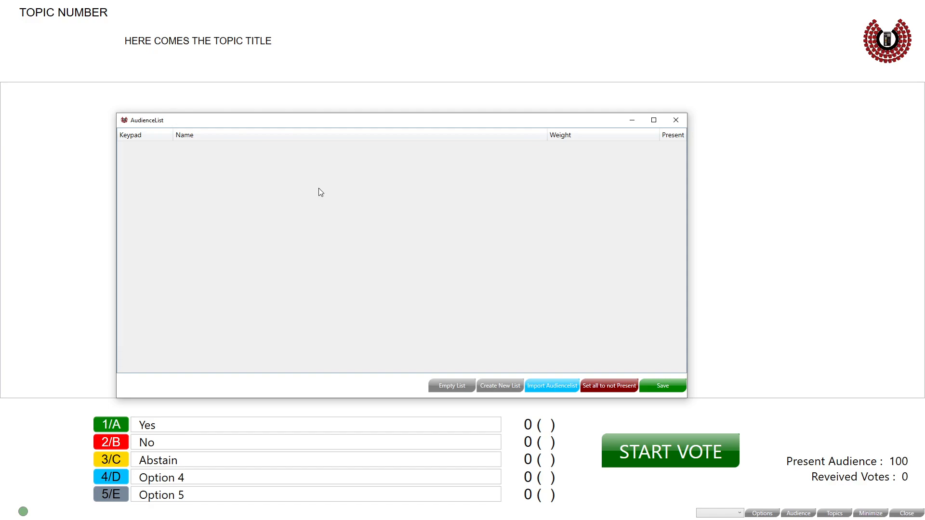
drag(308, 123, 294, 75)
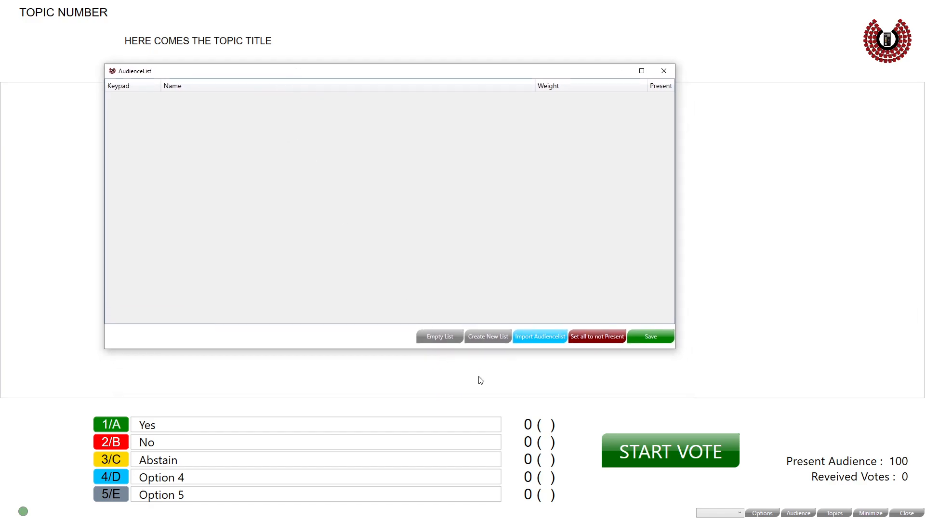
click(495, 337)
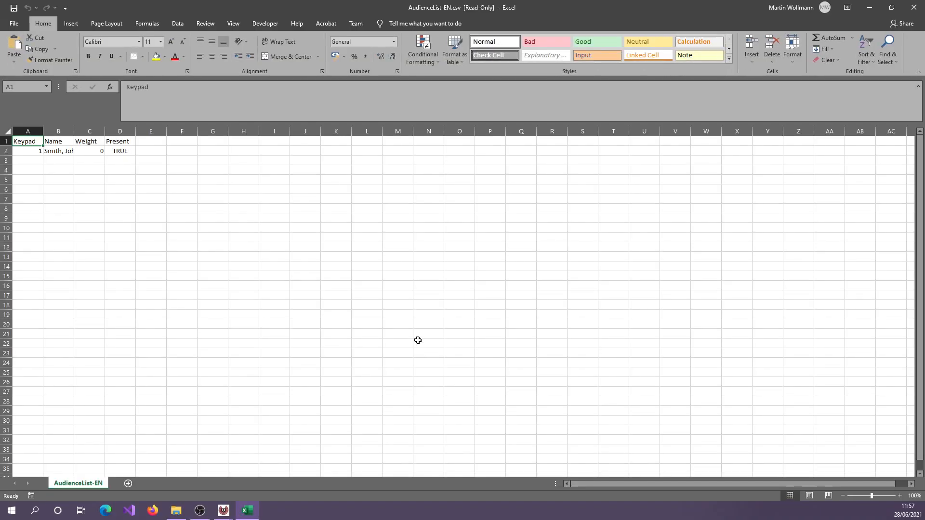
Examine the Keypad, Name, Weight and Present columns of the template's sample row, and close the file without saving.
click(29, 151)
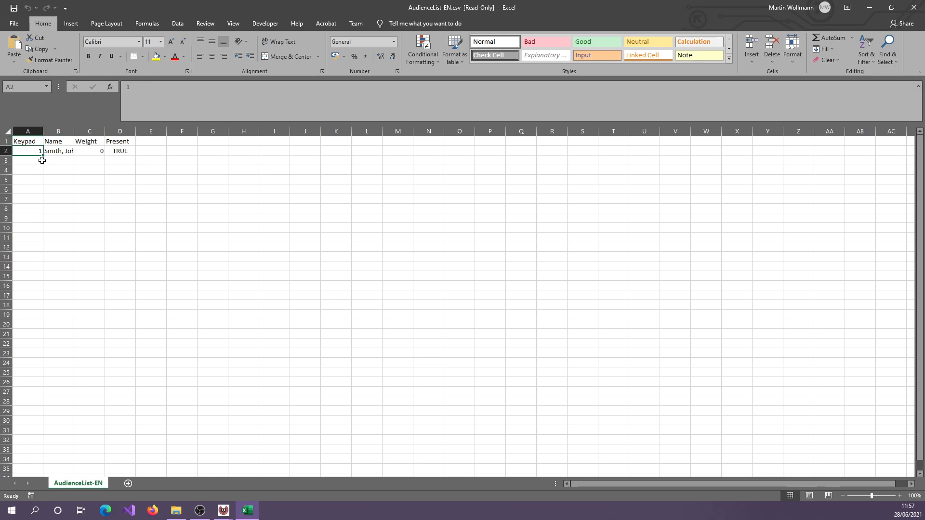
click(59, 151)
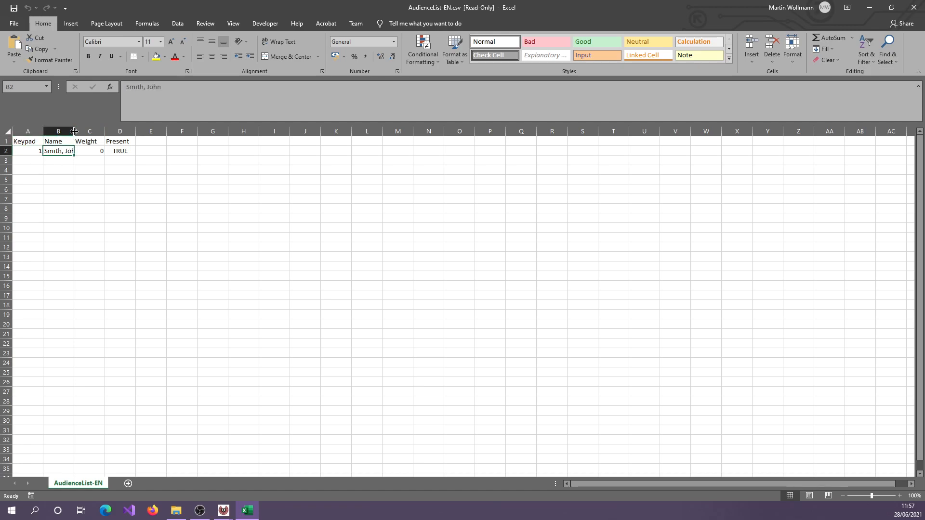
double_click(75, 131)
click(107, 152)
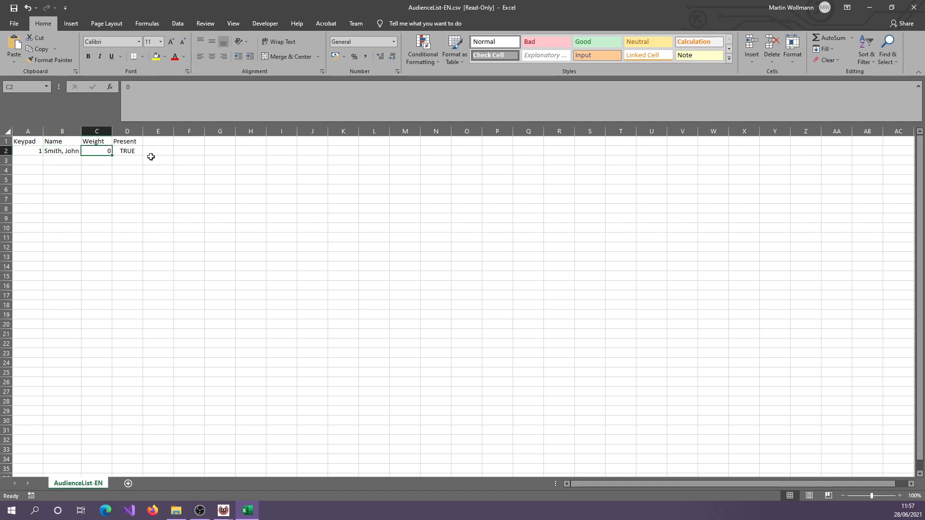
click(132, 153)
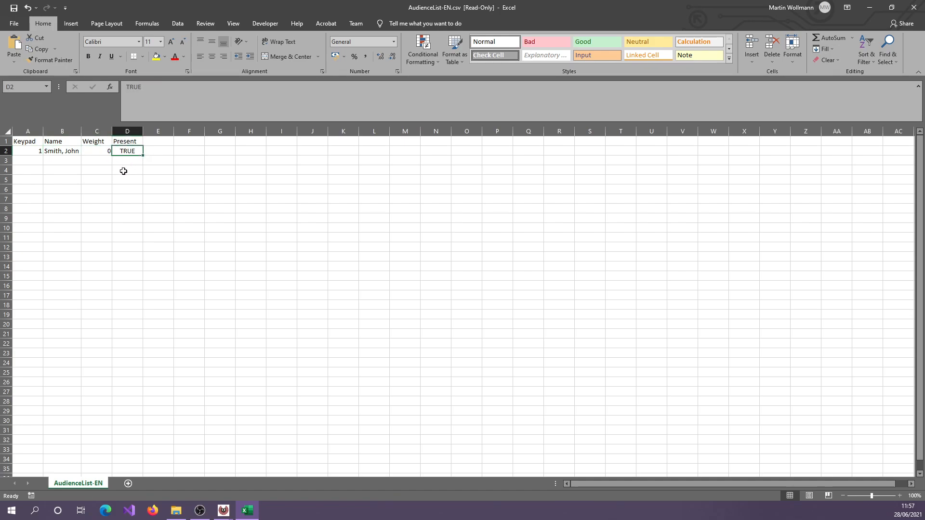
click(912, 12)
click(458, 266)
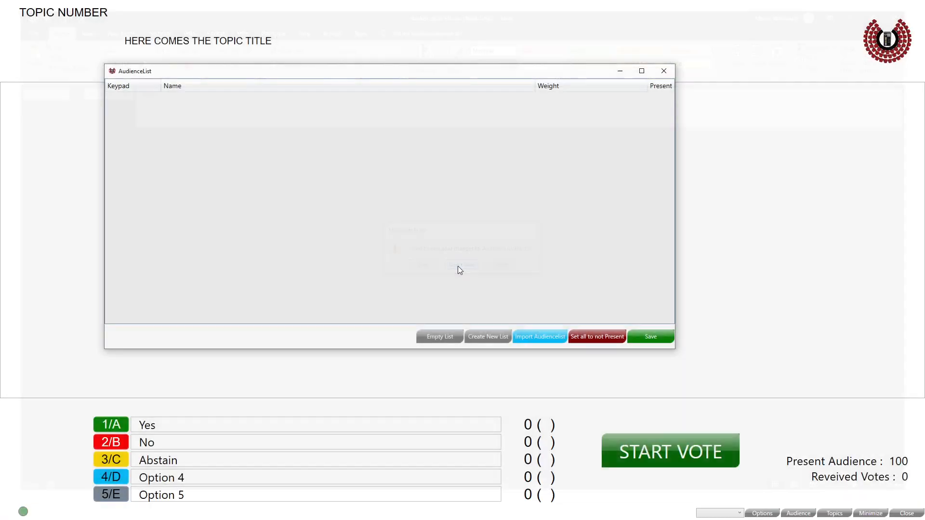
Check the member data in TestMembers.csv in Excel, close it without saving, and import the file as the audience list.
click(542, 337)
click(221, 166)
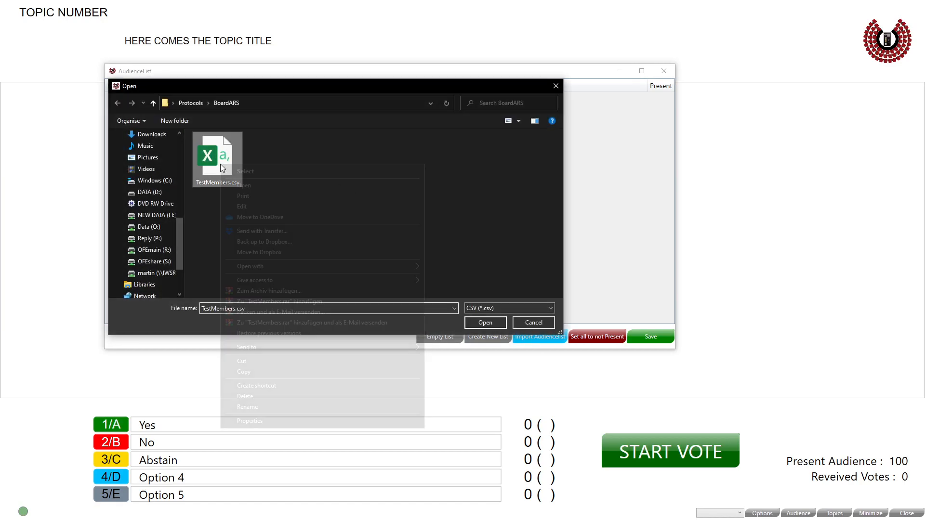
right_click(221, 167)
click(263, 187)
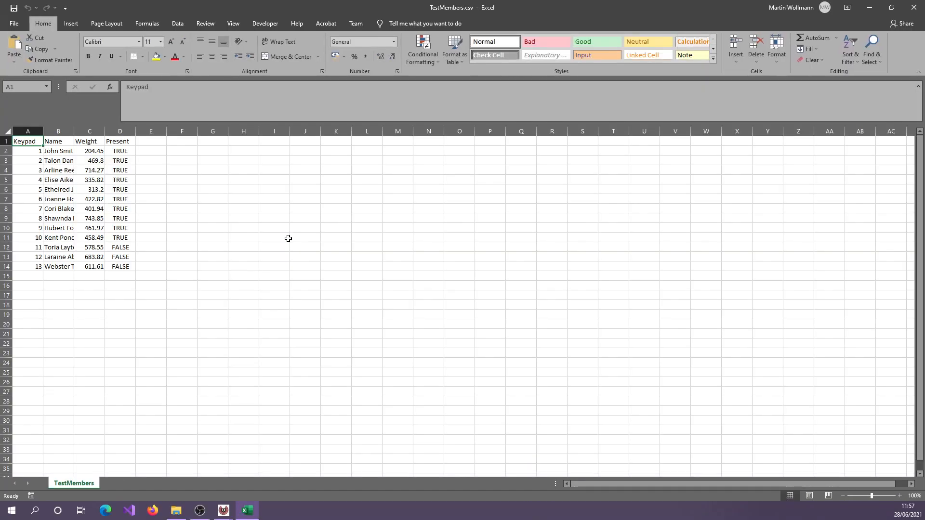
double_click(76, 131)
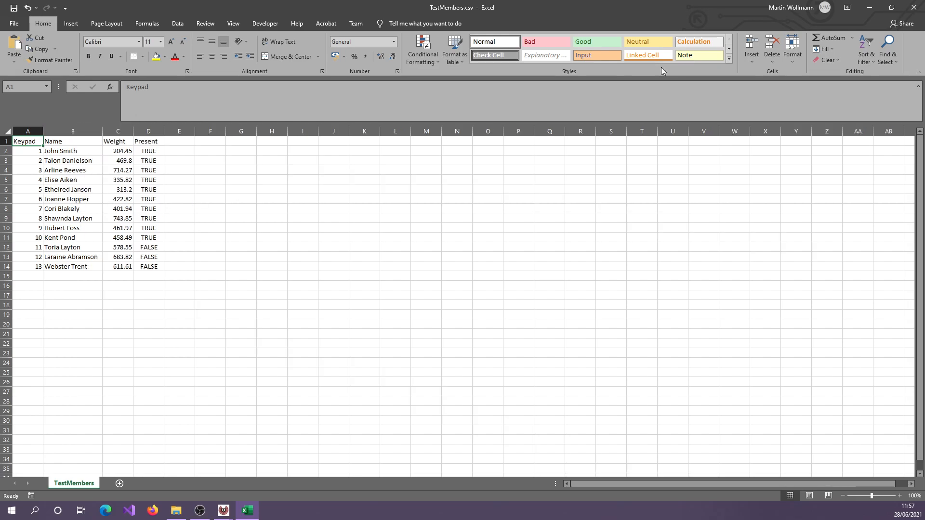
click(914, 8)
click(466, 267)
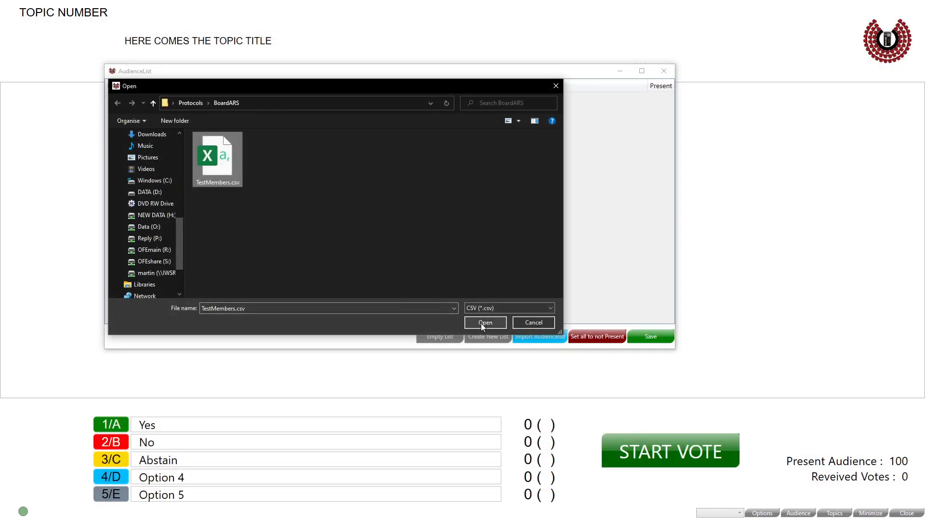
click(481, 323)
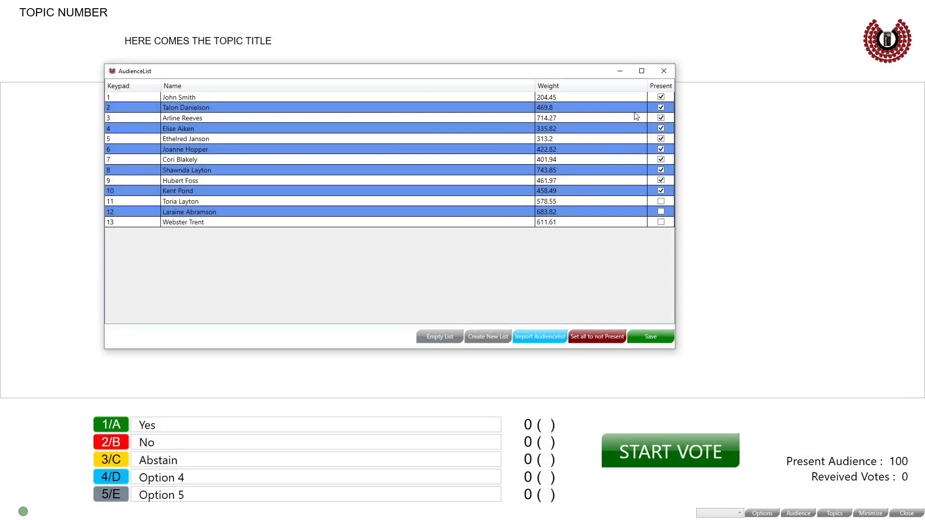
Set all audience members to not present and save the audience list.
click(661, 180)
click(598, 340)
click(650, 337)
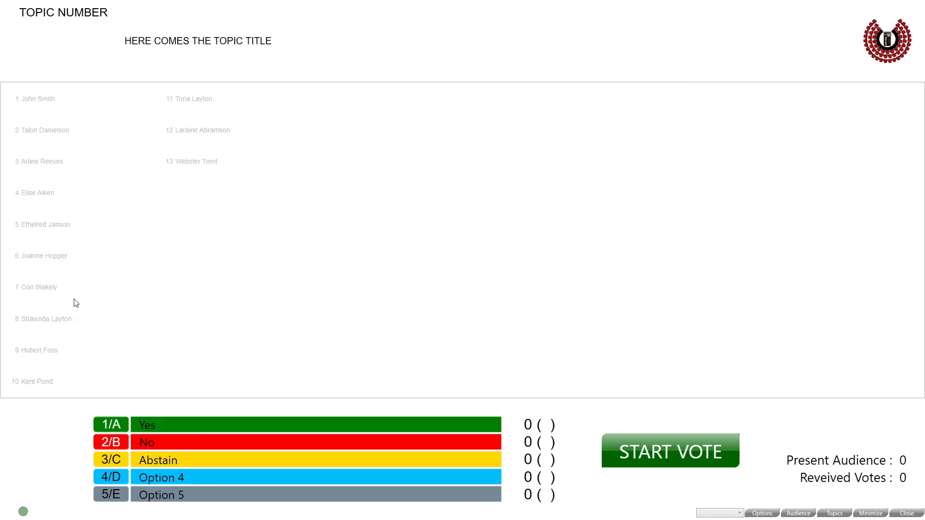
In the user interface options, set the number of names per row to 5 and names per page to 20.
click(762, 513)
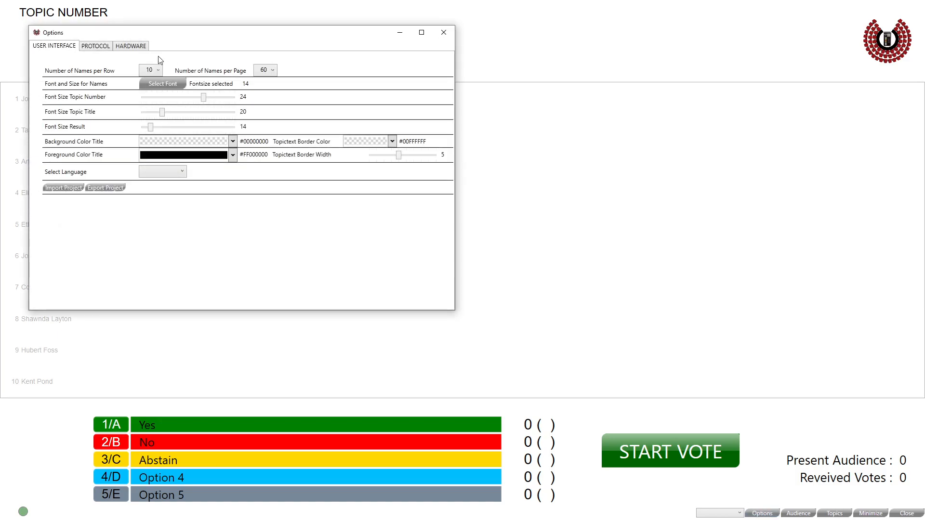
drag(232, 39, 406, 86)
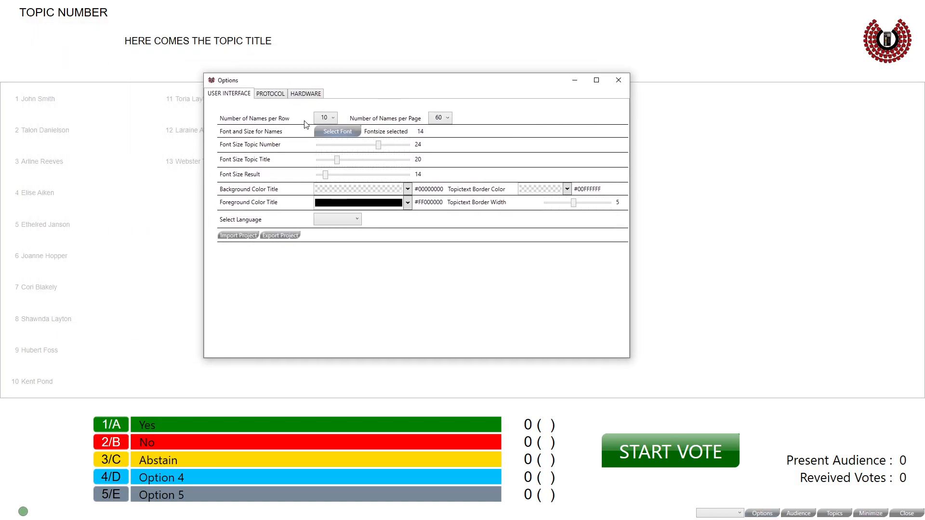
click(325, 119)
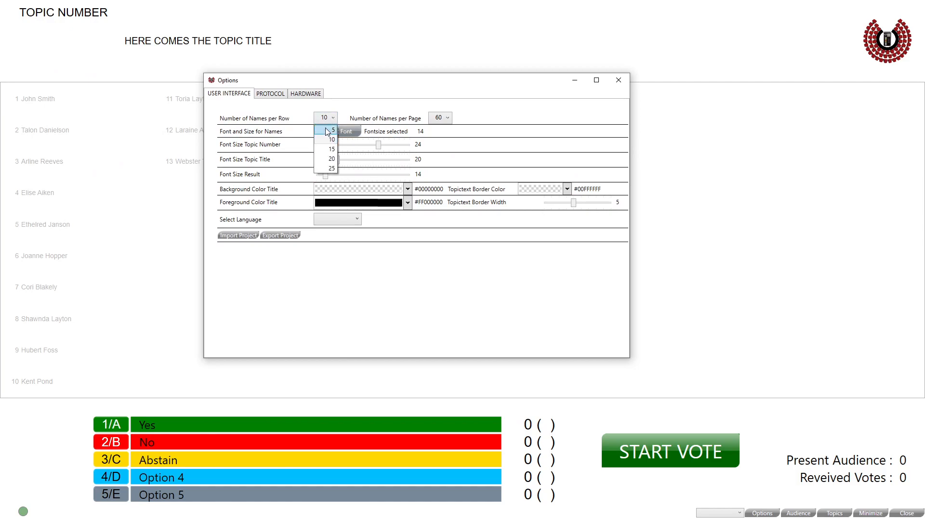
click(327, 131)
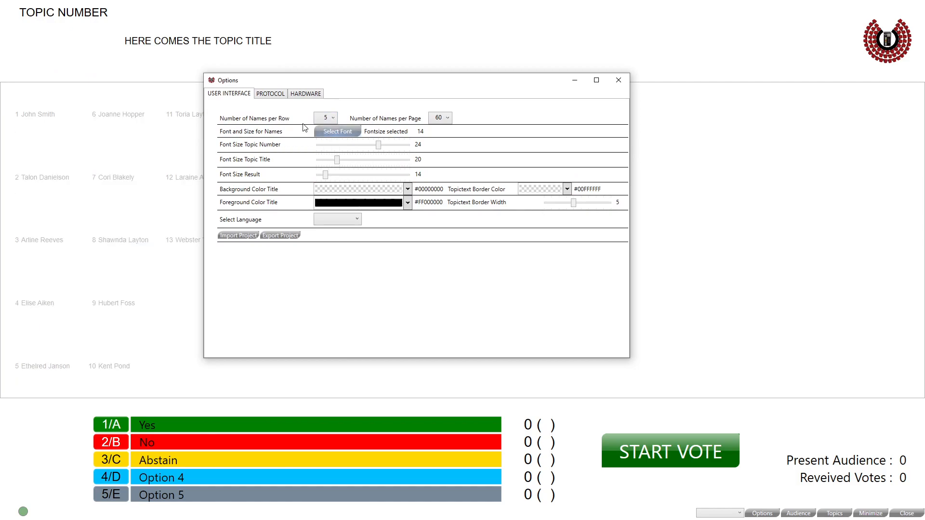
click(440, 117)
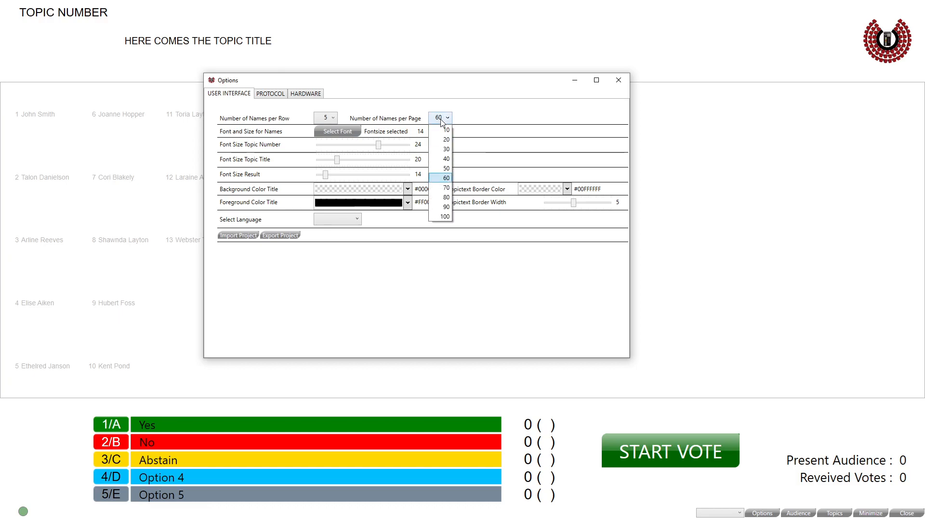
click(445, 139)
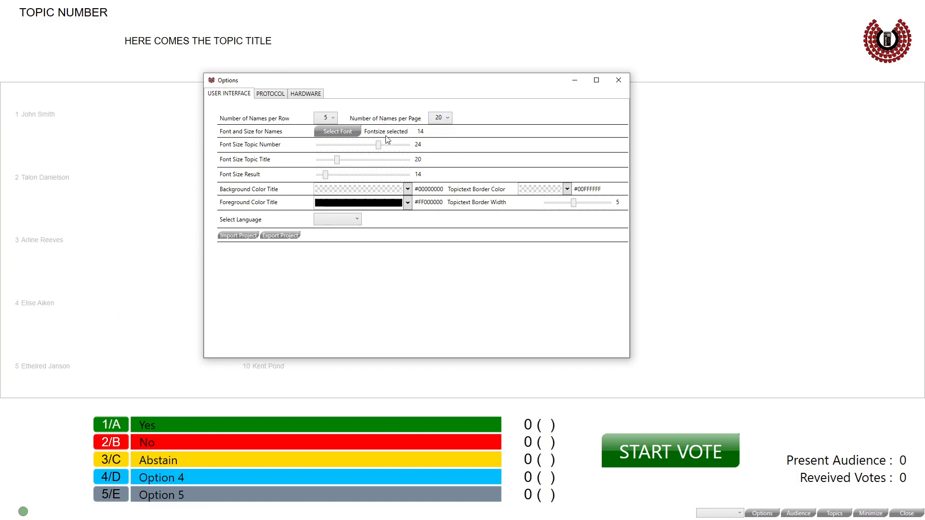
Set the font for names to Arial in the Normal-Black style at size 34.
mouse_move(395, 86)
mouse_down()
mouse_move(402, 291)
mouse_move(406, 75)
mouse_up()
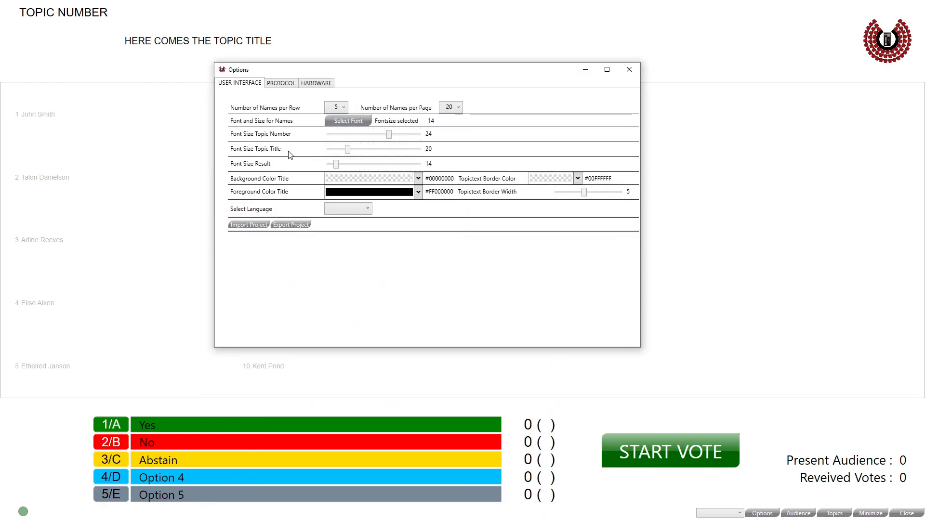
click(340, 123)
scroll(520, 198, down, 4)
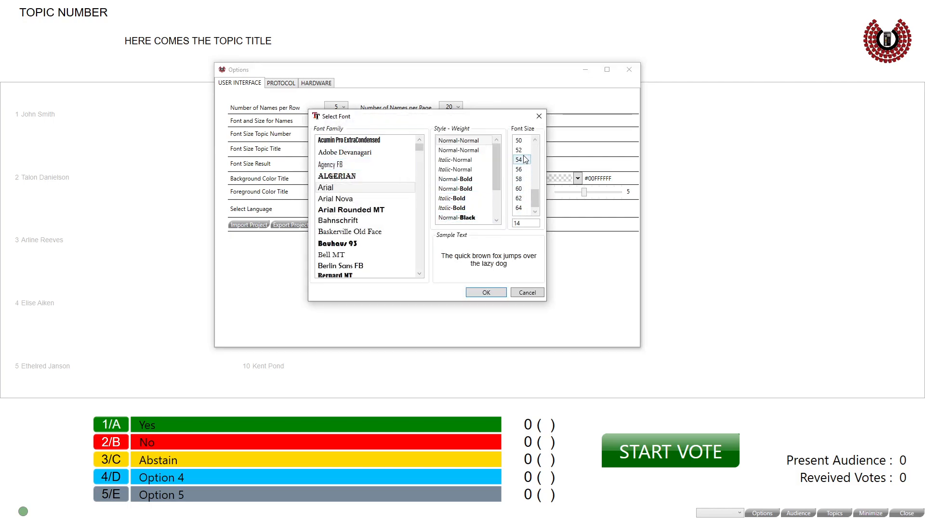
scroll(523, 183, up, 1)
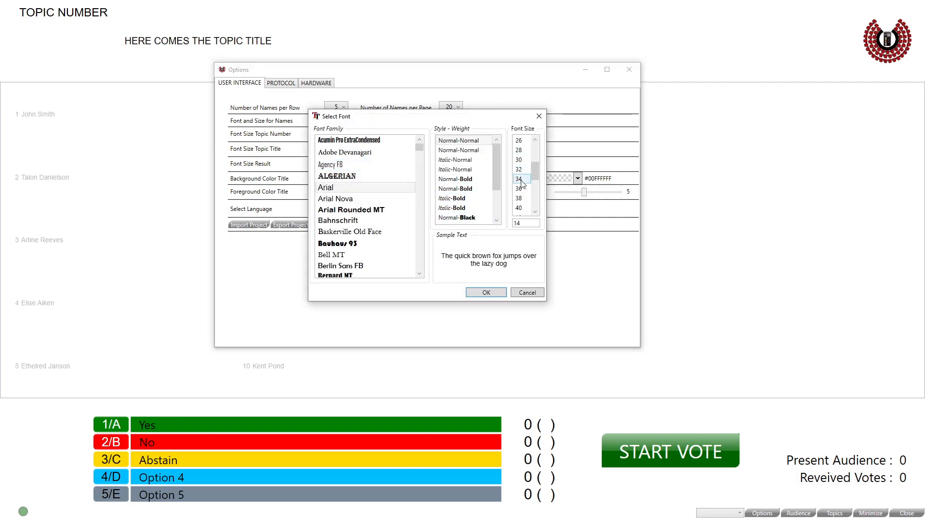
click(523, 181)
click(522, 187)
click(522, 179)
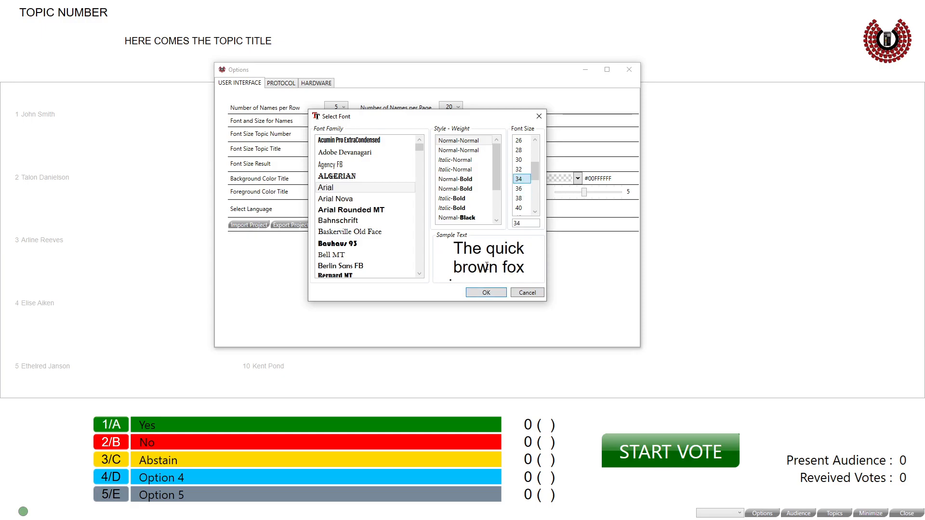
scroll(476, 212, down, 2)
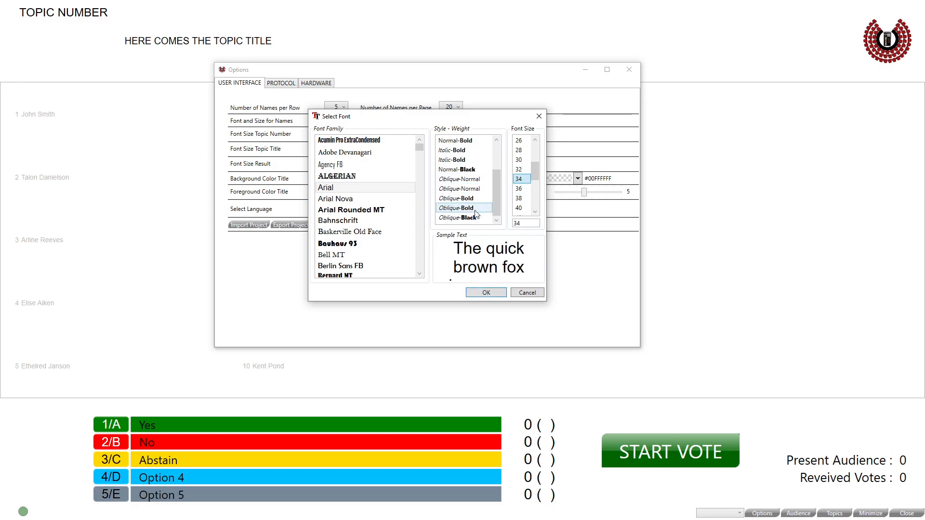
click(463, 168)
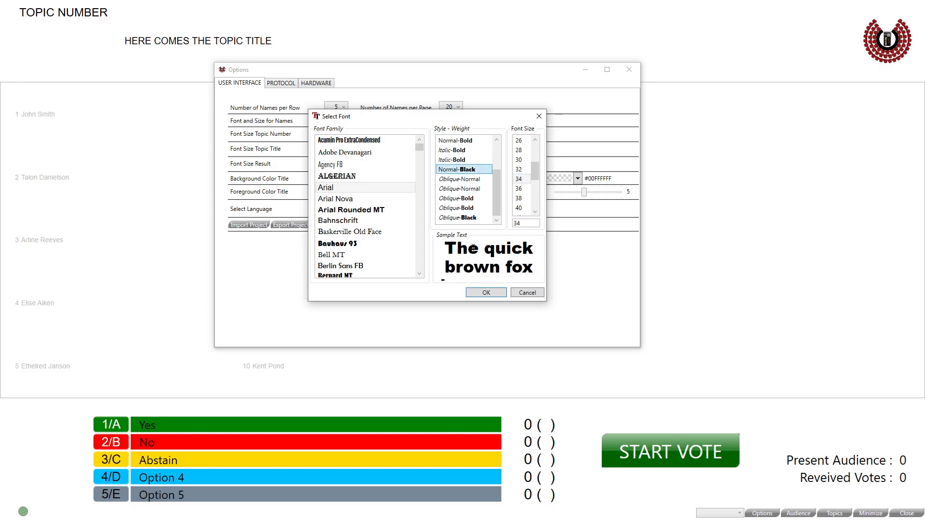
click(481, 292)
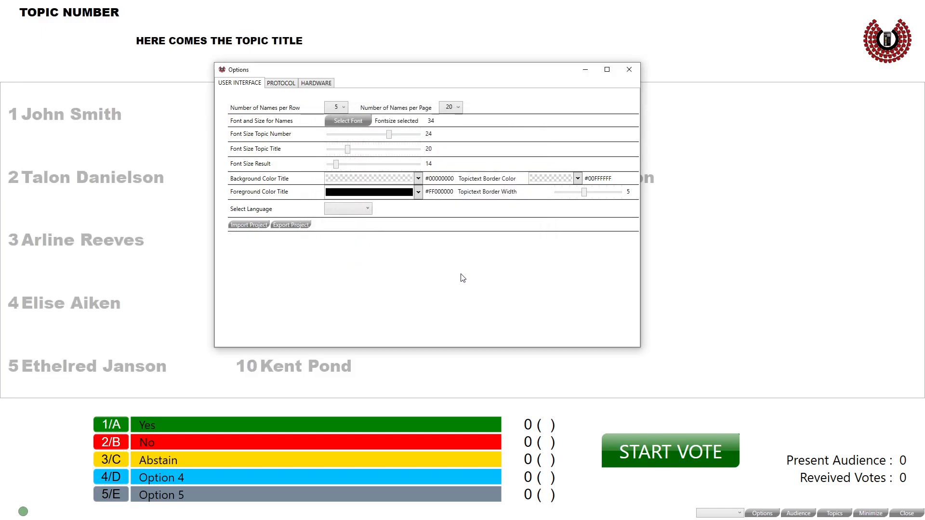
Change the font size for names to 28.
click(348, 120)
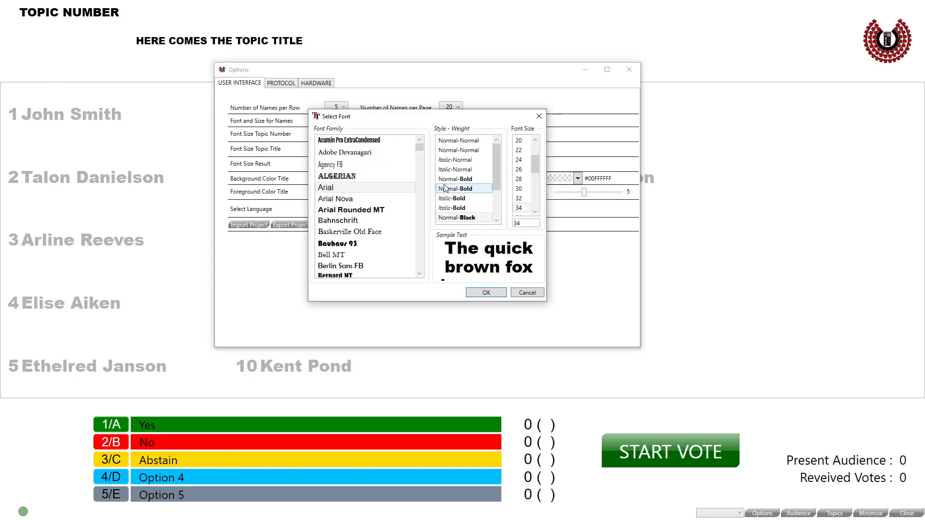
click(520, 179)
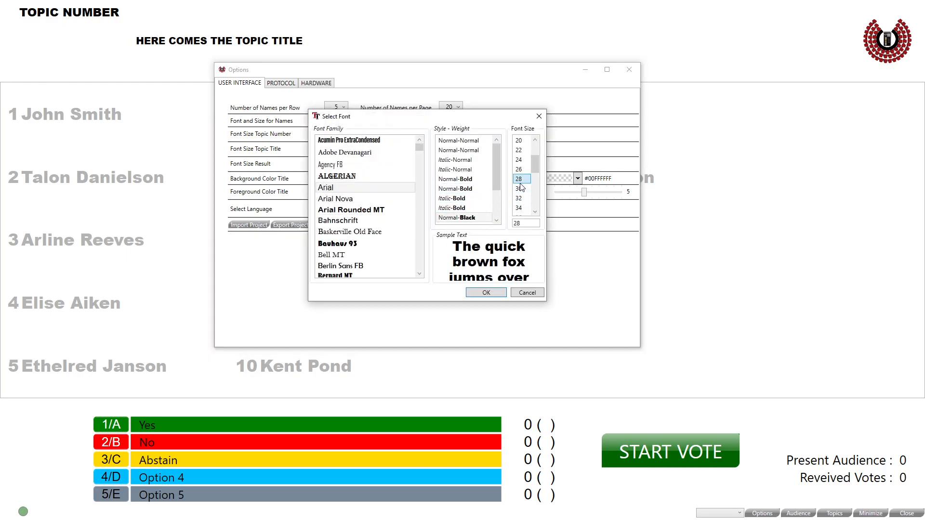
click(480, 293)
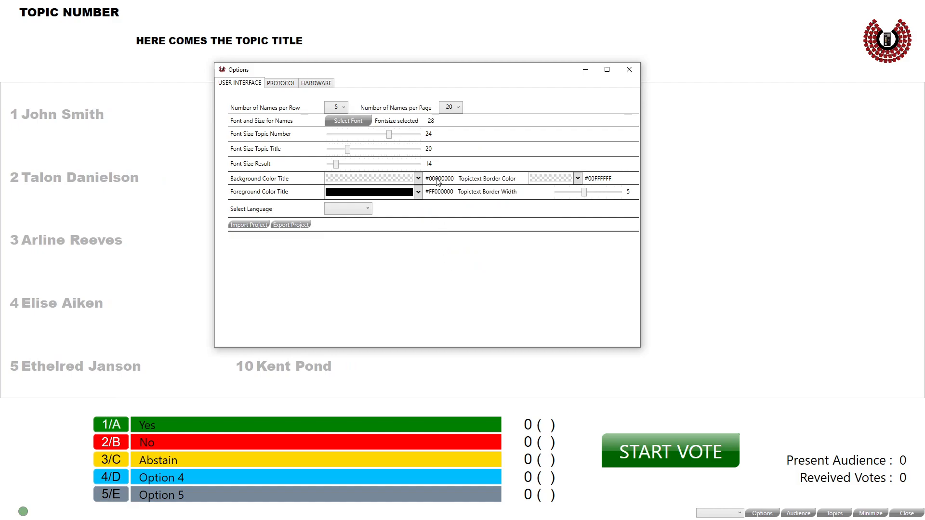
Set the font sizes to 30 for topic number, 36 for topic title and 32 for result, and the topic text border color to turquoise #FF48D1CC.
drag(392, 133, 422, 137)
drag(349, 150, 390, 153)
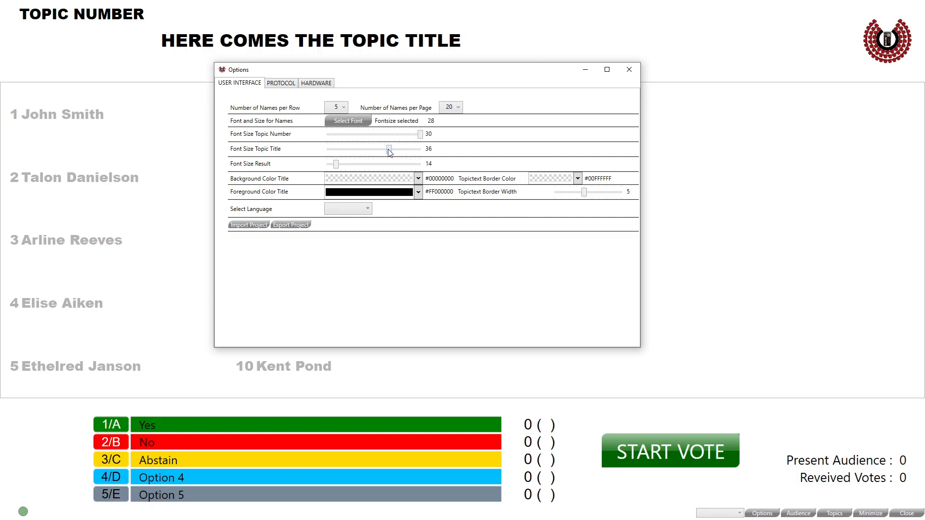
drag(335, 166, 451, 168)
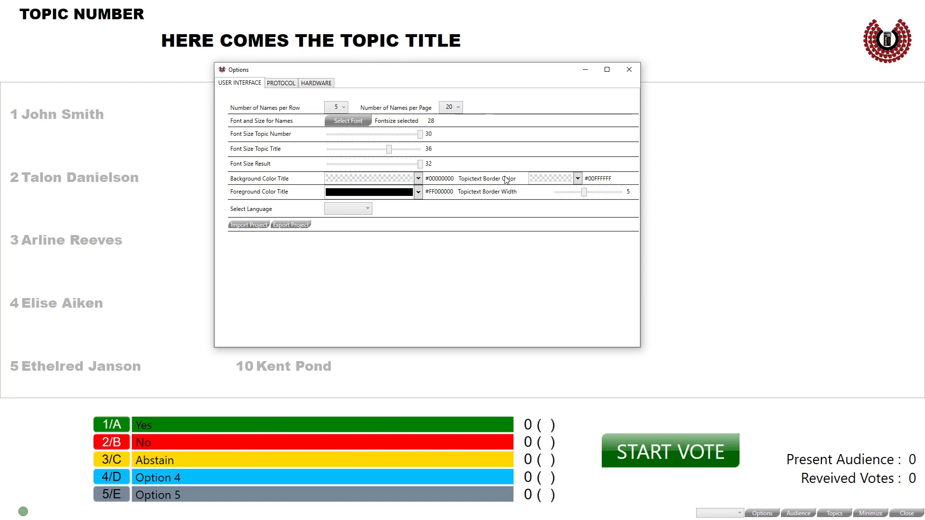
click(573, 179)
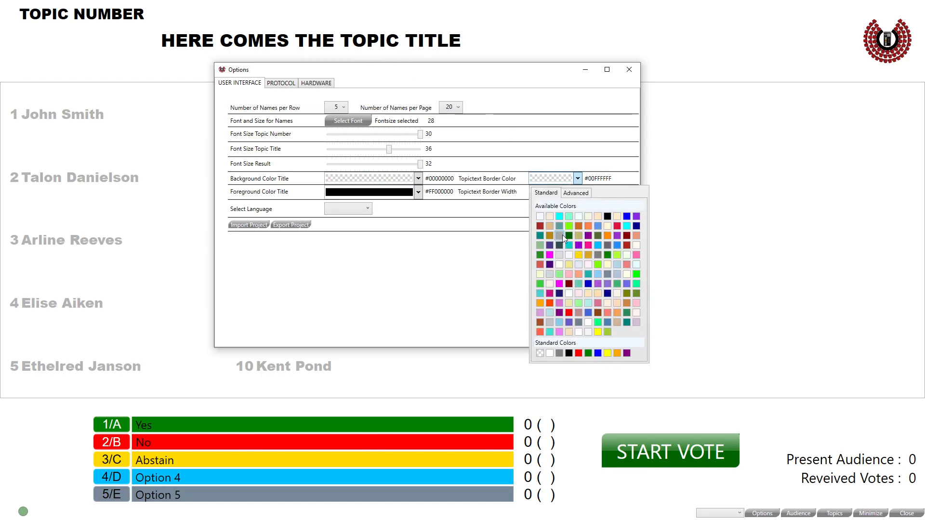
click(540, 293)
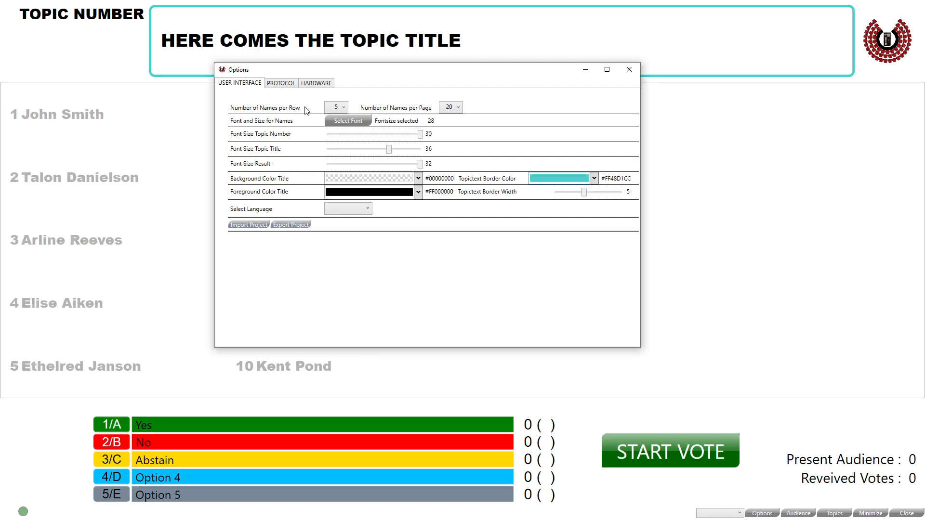
Review the protocol saving options and the hardware settings for vote submission, license and keypad range, and close the options.
click(289, 84)
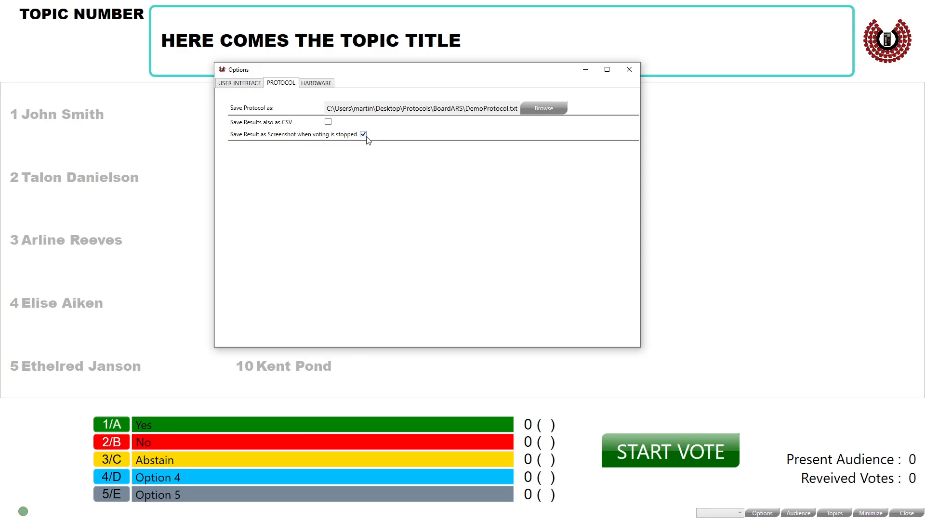
click(324, 83)
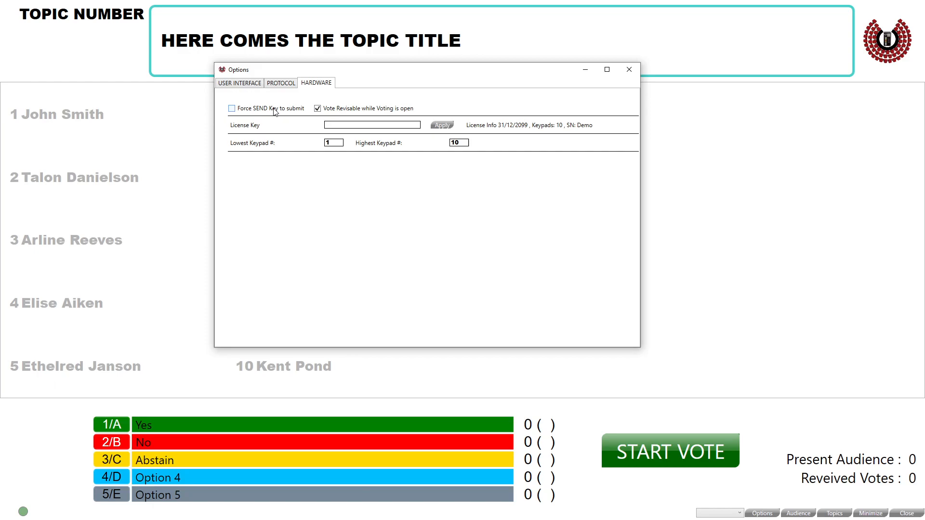
click(354, 111)
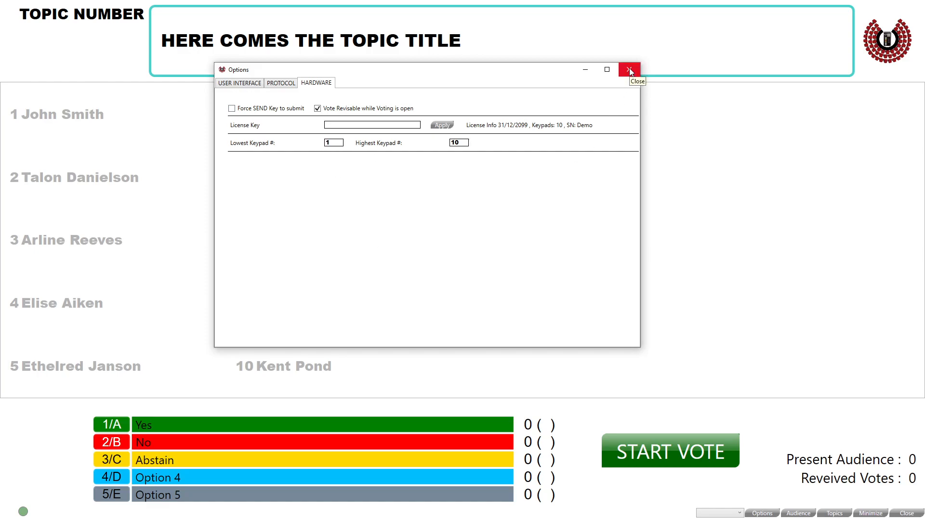
click(381, 125)
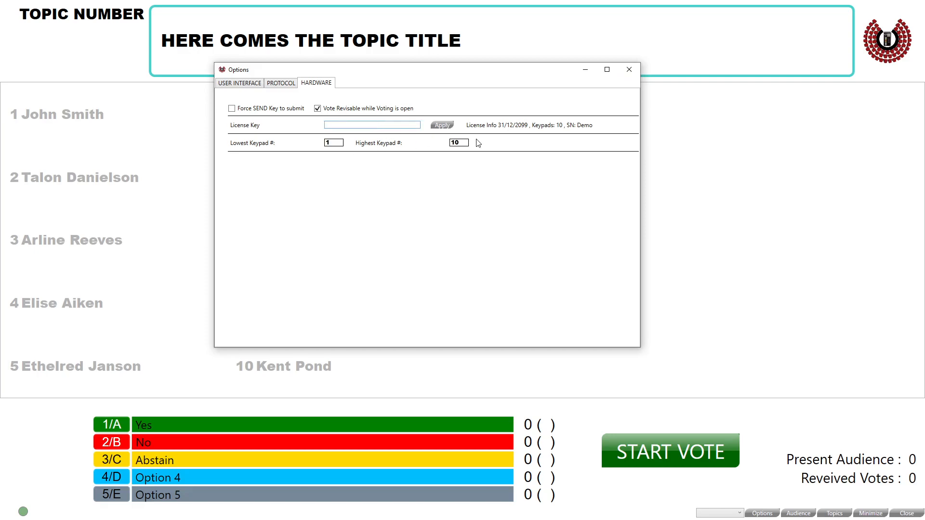
click(629, 69)
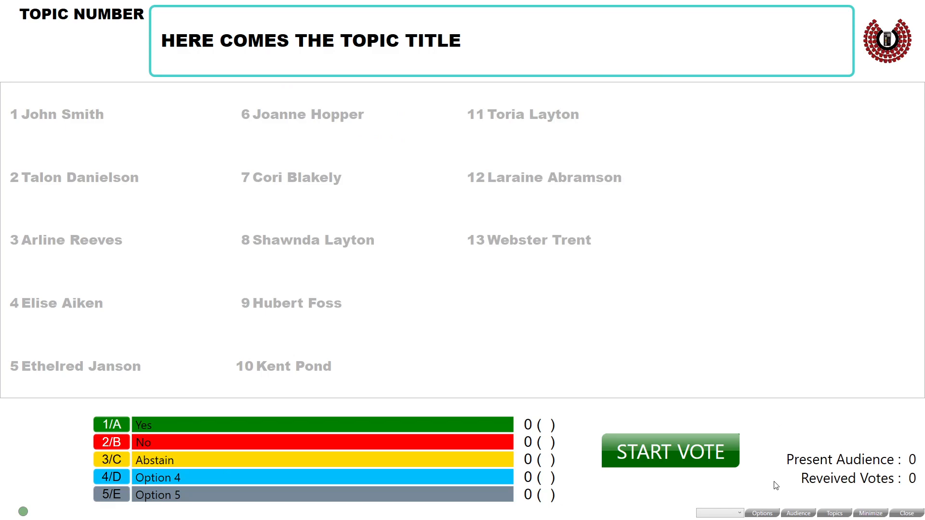
Open the topic import template in Excel from the topic overview and fit the TEXT column's width to its content.
click(835, 514)
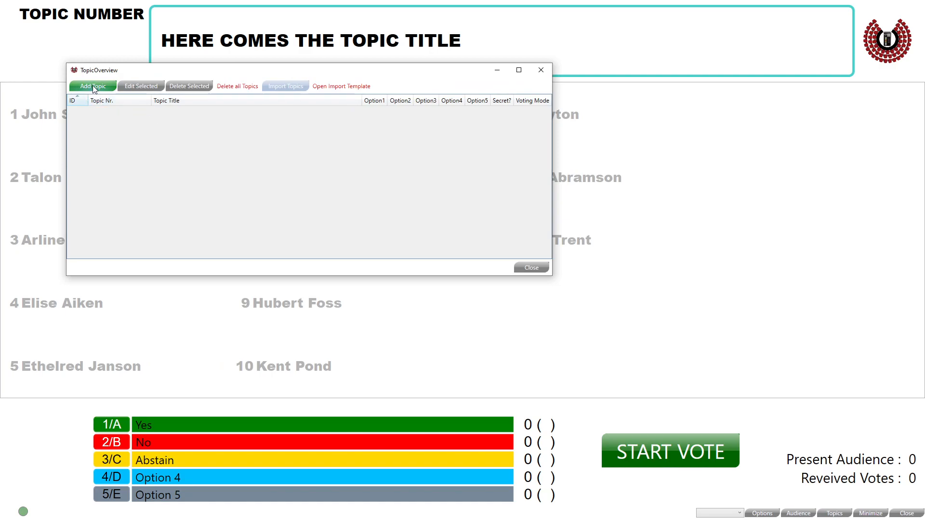
click(334, 89)
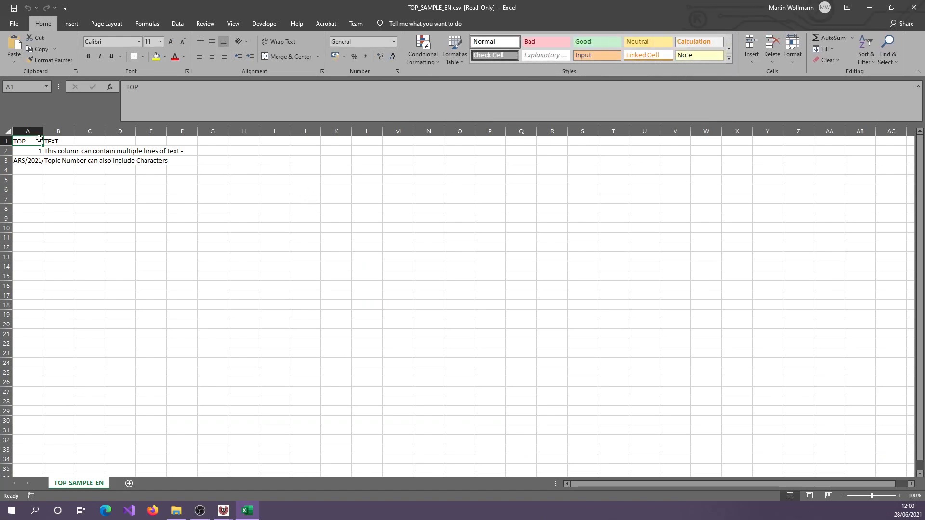
double_click(75, 134)
Replace the first sample topic with number 0 and the text "Presence Check".
click(33, 153)
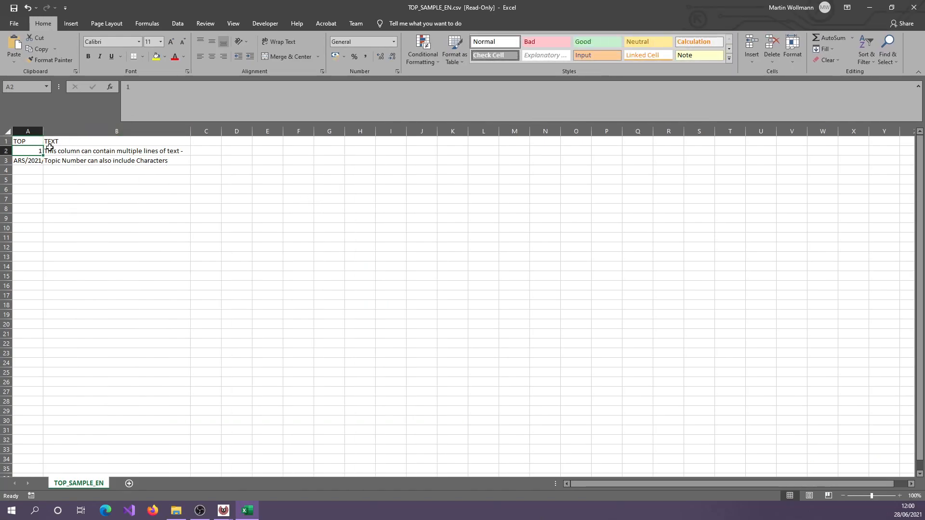
text(0)
click(50, 148)
text(Pre)
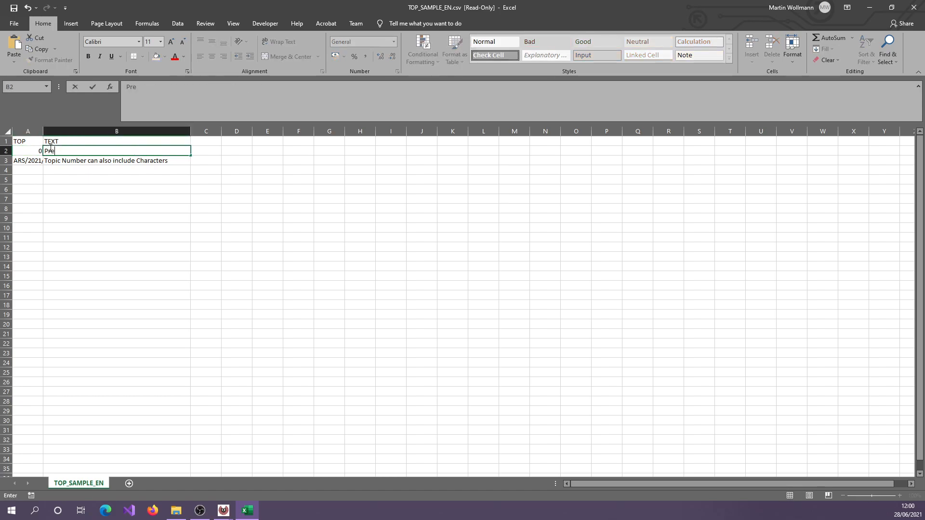
text(sence Check)
key(Tab)
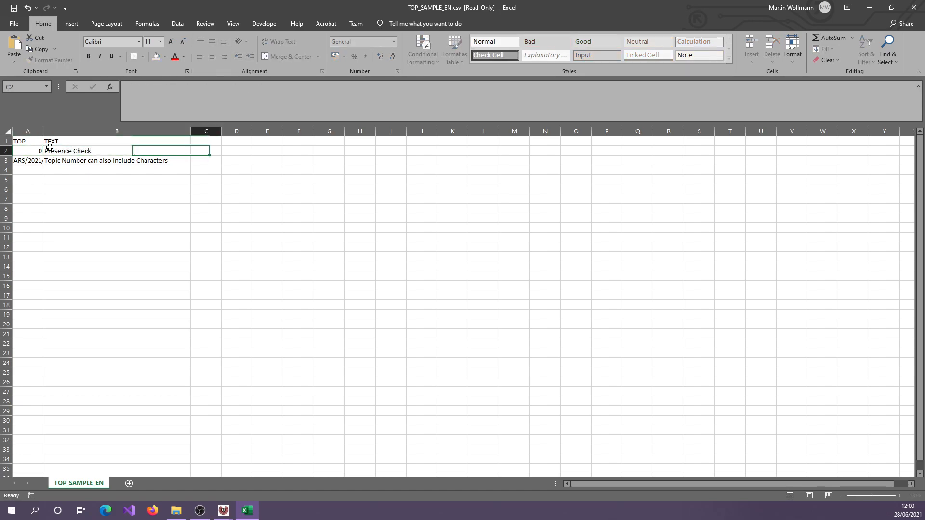
key(Return)
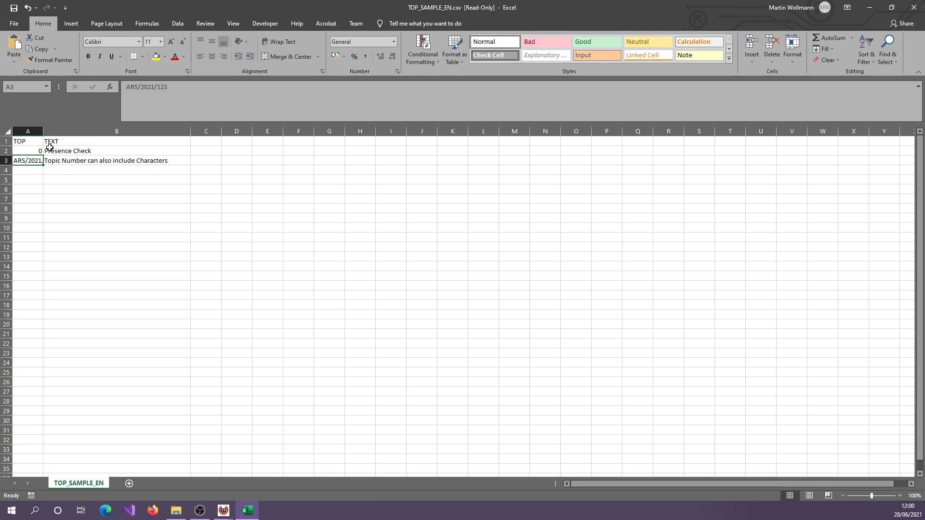
Replace the second sample topic with number "Motion 1" and the text "Approval of Board".
text(Motion 1)
key(Tab)
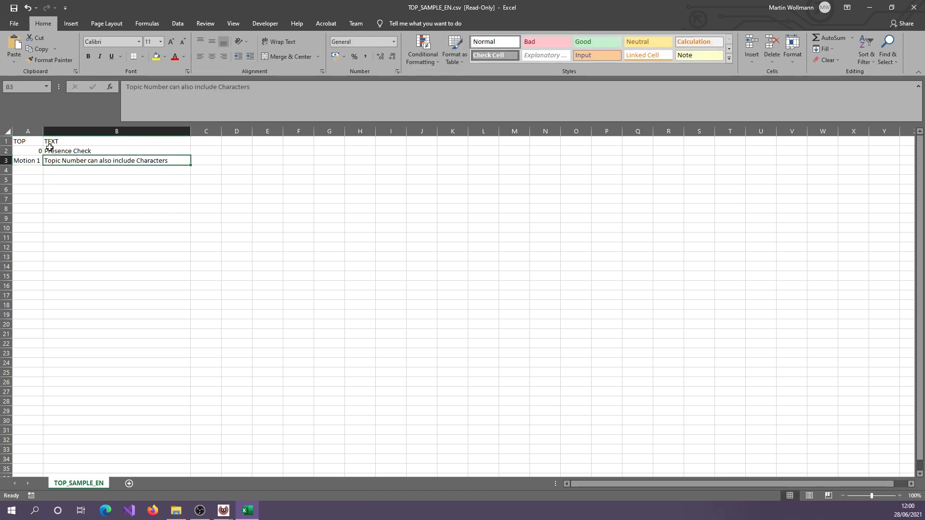
text(Approval of Board)
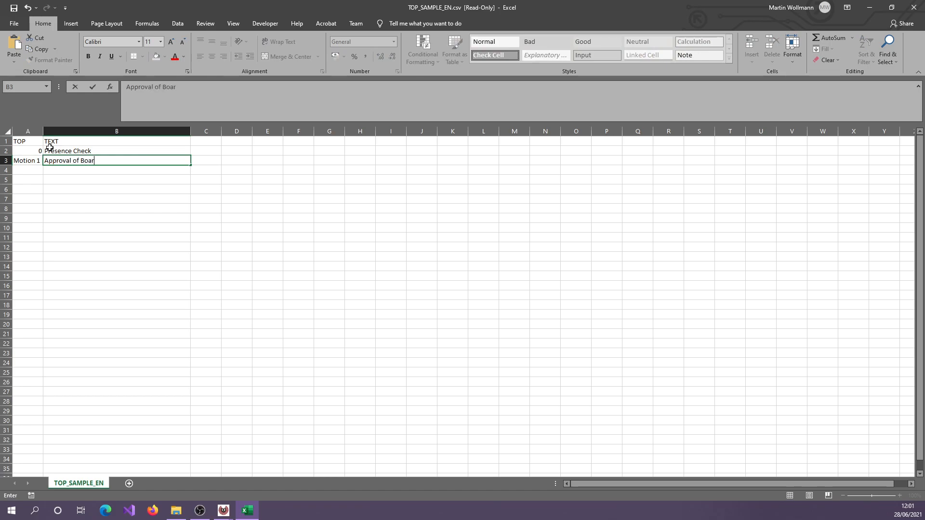
key(Return)
Add a third topic numbered "Motion 2" with the text "Approval of Finance Plan" and "2022" on a second line in the same cell.
text(Motion 2)
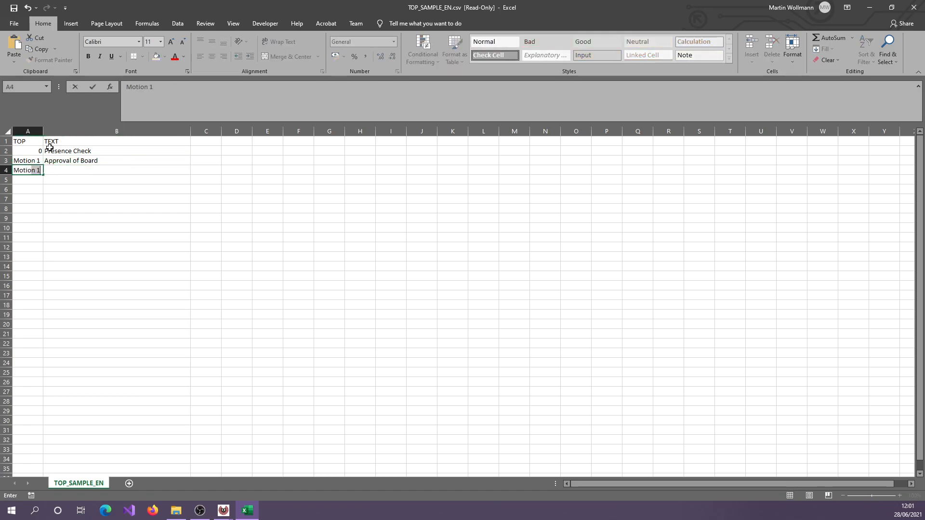
key(Tab)
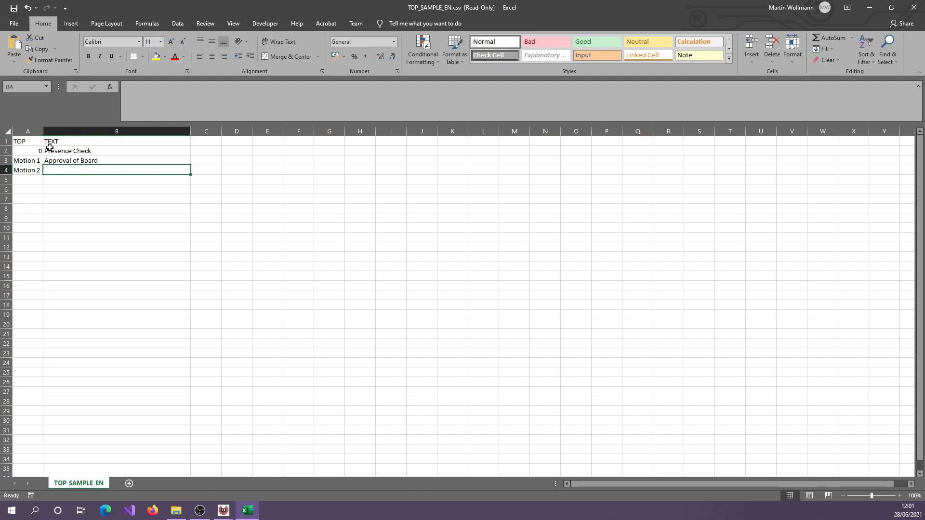
text(App)
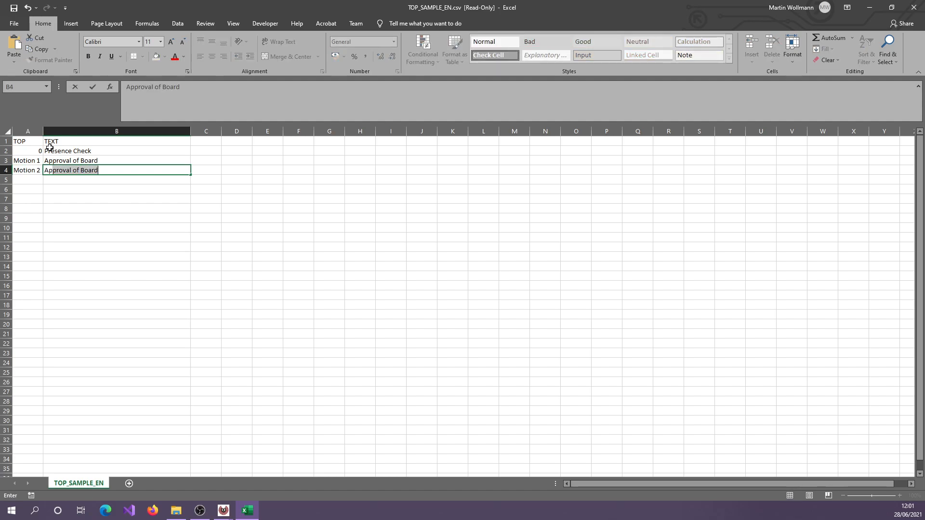
text(roval of Fincanc)
key(BackSpace)
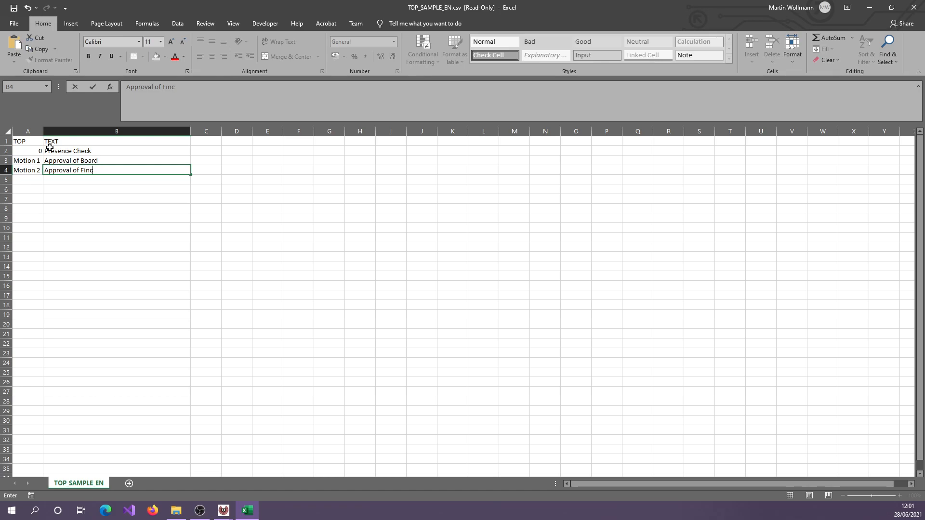
text(nce Plan)
key(alt+Return)
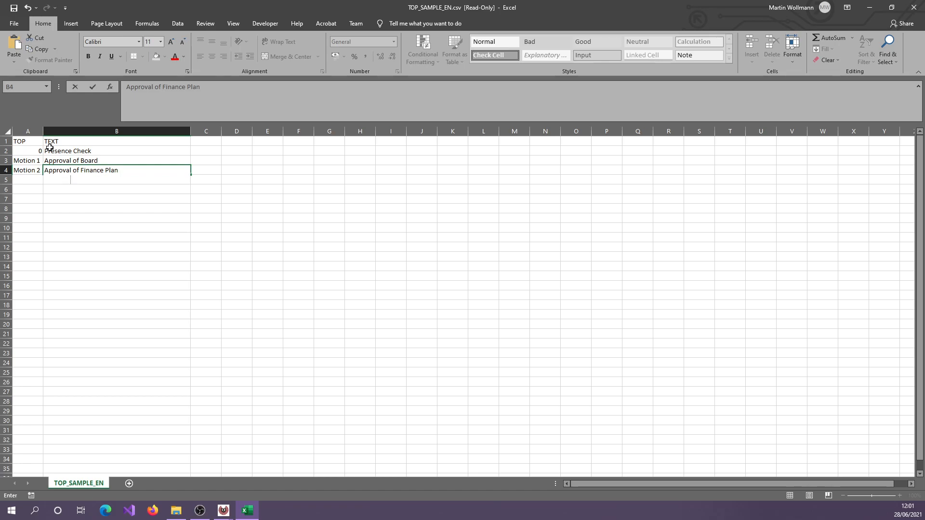
text(2022)
key(Return)
key(Up)
key(Right)
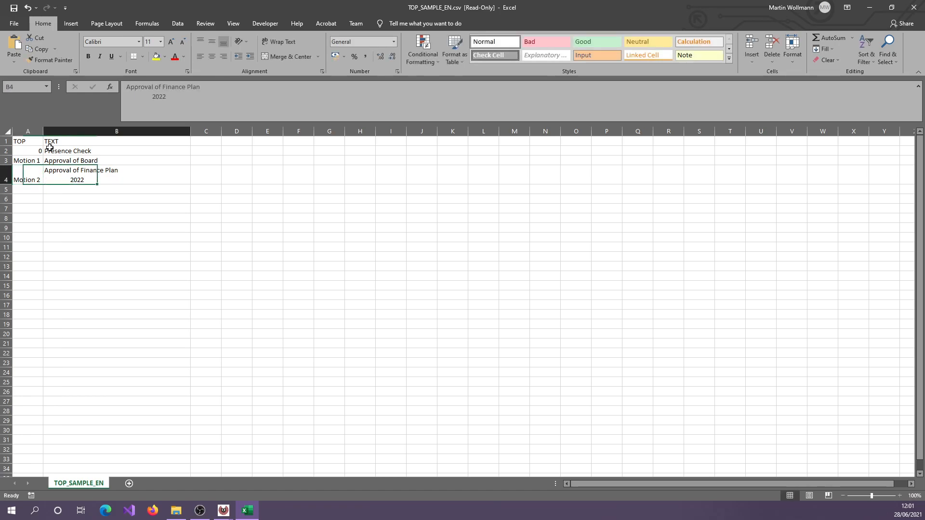
click(238, 88)
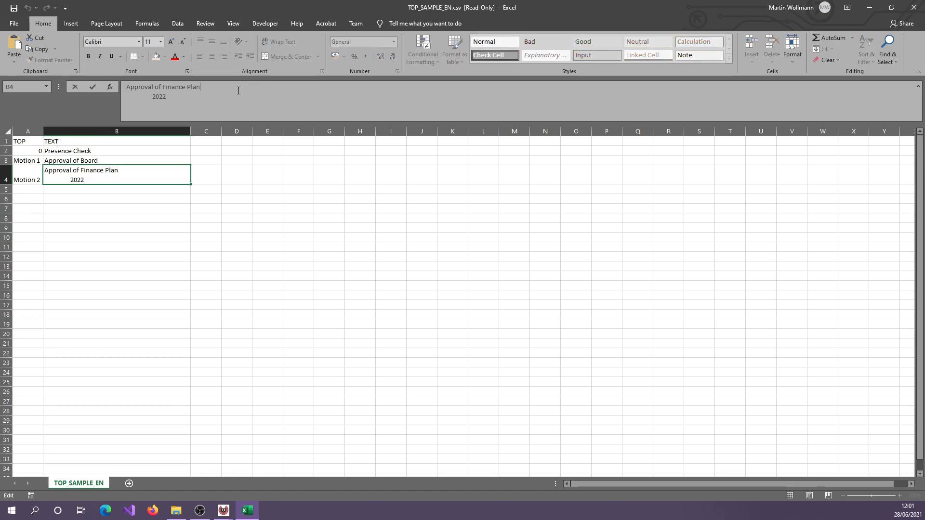
click(138, 228)
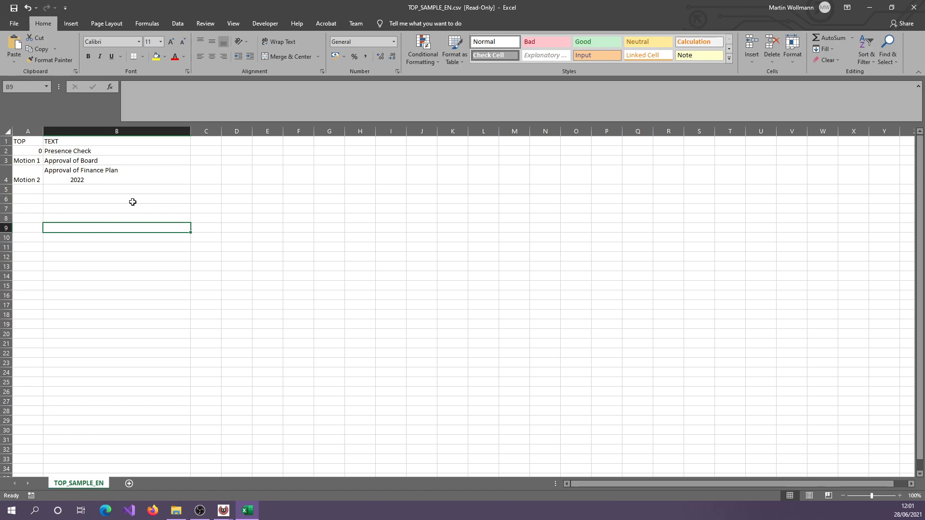
Save the topic list as the CSV UTF-8 file TestImport in the BoardARS folder under Protocols.
click(34, 181)
click(14, 9)
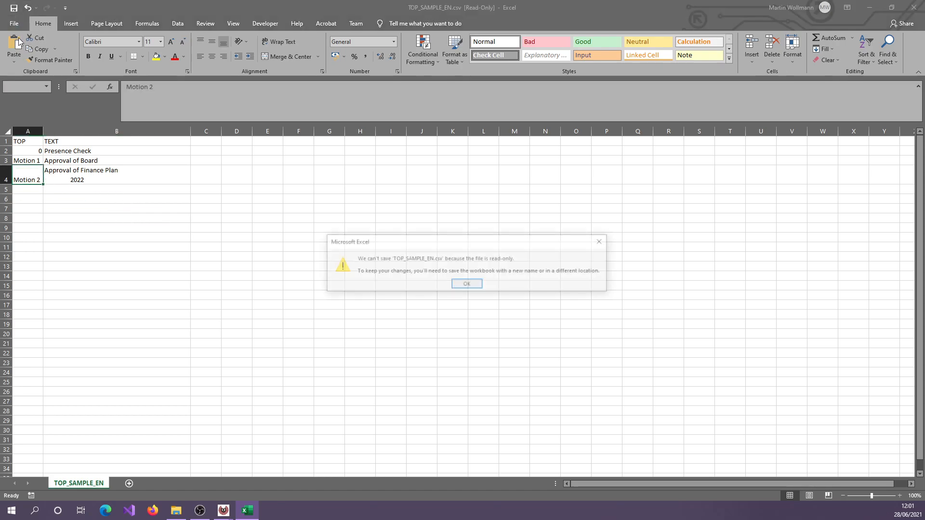
click(462, 284)
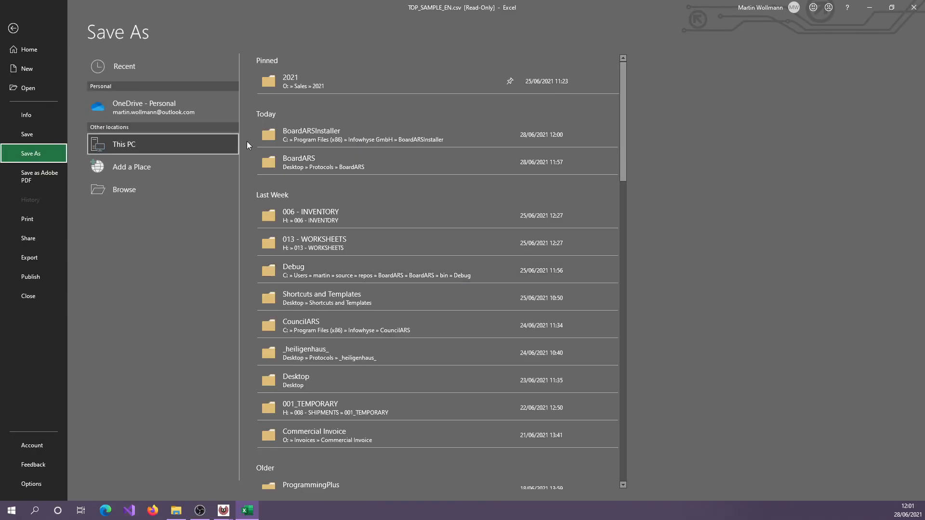
click(291, 171)
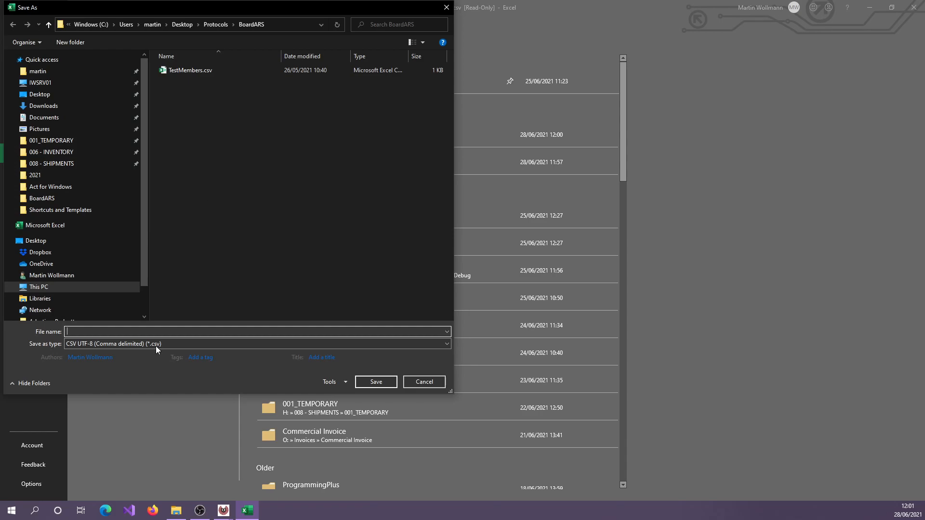
text(TestImp)
click(371, 386)
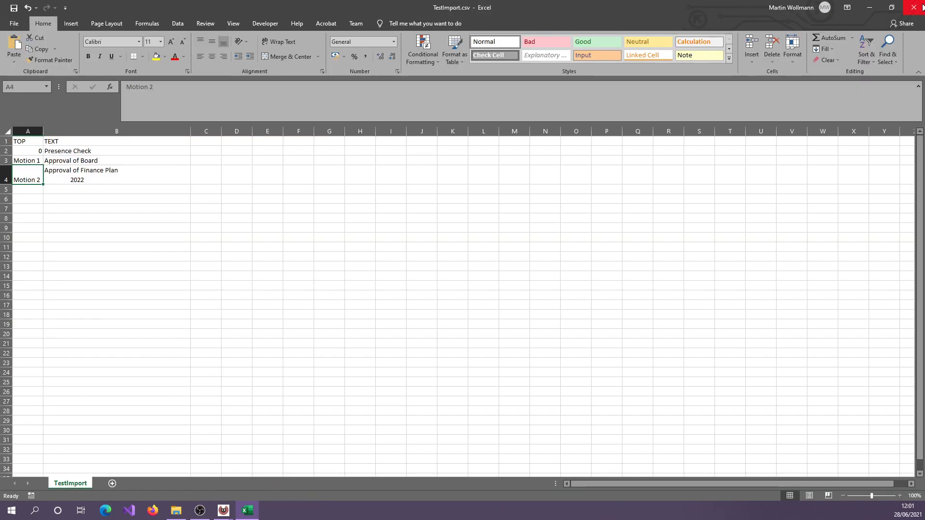
Switch back to BoardARS and import TestImport.csv as topics with the YES/NO/ABSTAIN VOTE mode and non-secret voting.
key(alt+Tab)
click(287, 89)
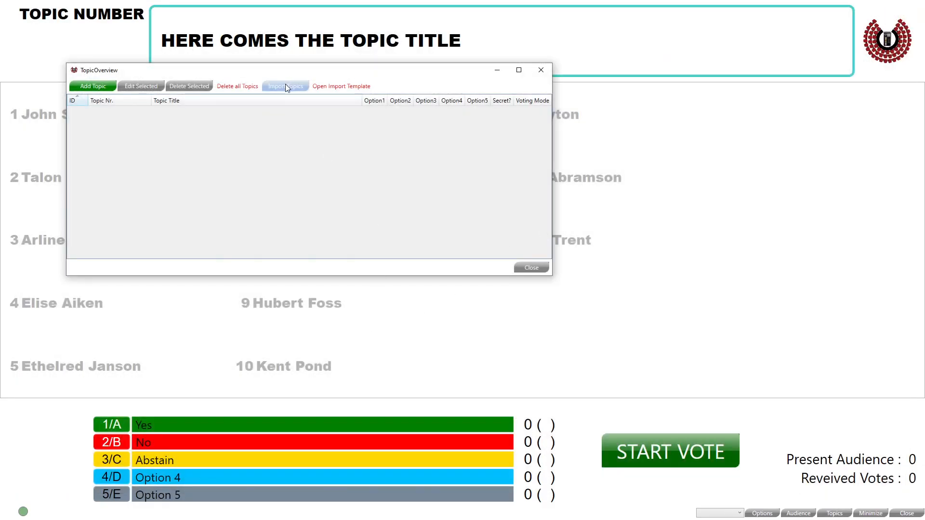
double_click(192, 160)
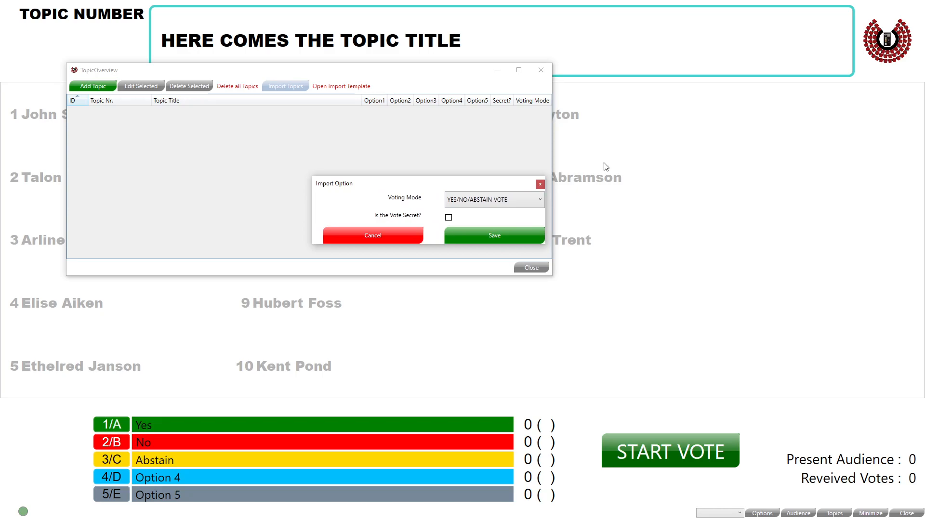
click(497, 204)
click(497, 204)
click(473, 238)
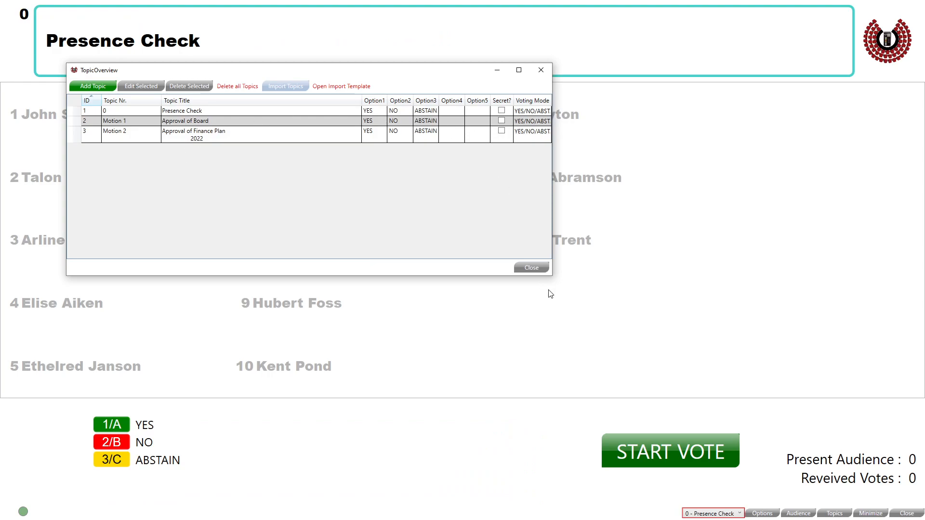
Widen the topic overview, edit the first topic and set its voting mode to Presence Check.
drag(552, 277, 625, 298)
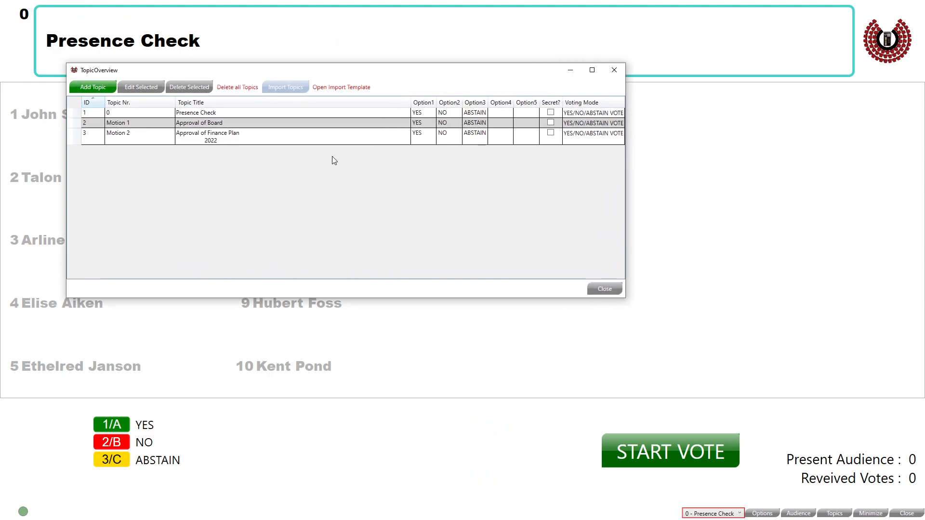
click(209, 114)
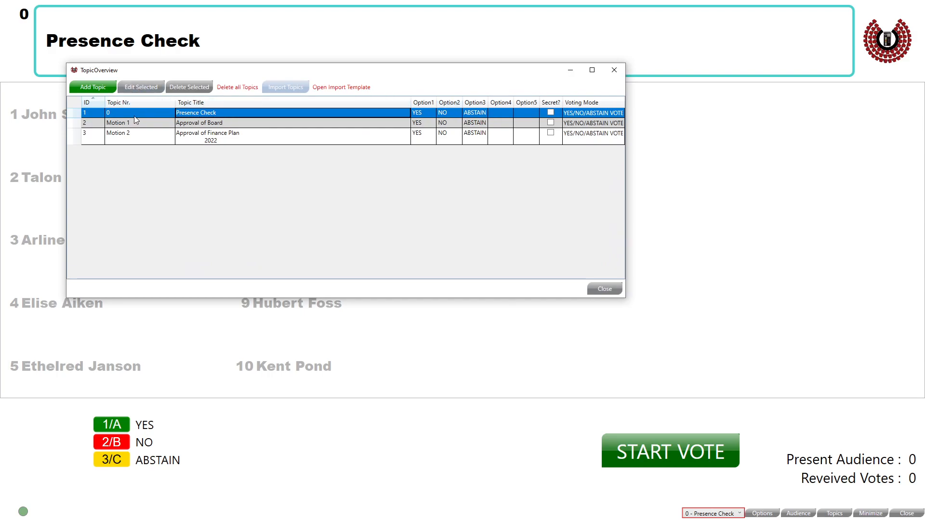
click(140, 87)
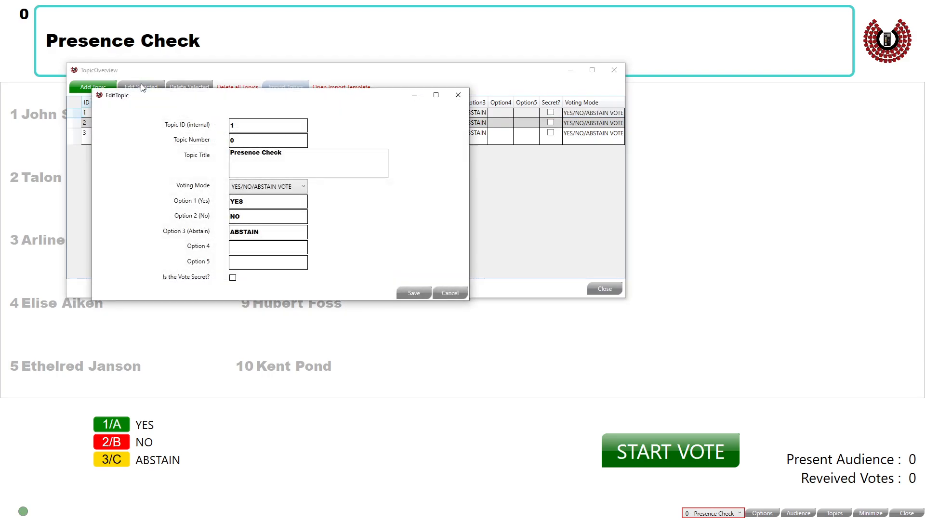
click(282, 186)
click(269, 257)
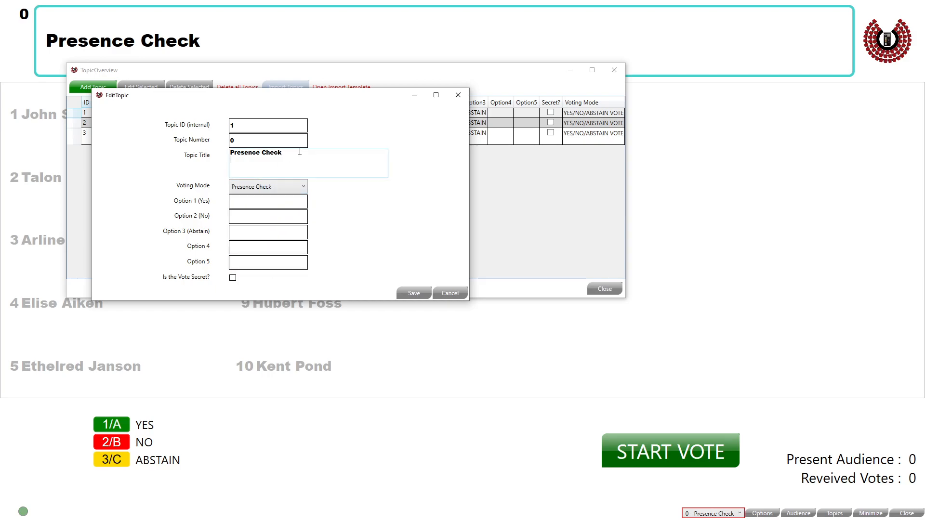
Replace the topic's title with "Please submit your presence by pressing the" and, on a second line, ""1/A" Key on your Keypad".
text(ease submit your presence by pressing thhe)
key(BackSpace)
key(BackSpace)
text(e)
key(Return)
text("1/)
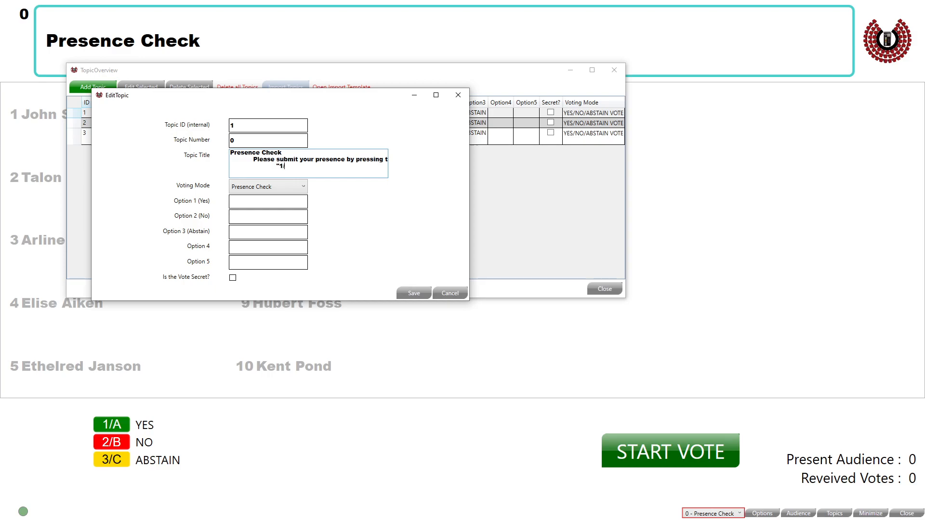
text(A" Key on your Keypad)
drag(289, 153, 202, 158)
key(BackSpace)
Replace the topic number with "Presence Check".
click(249, 140)
drag(249, 139, 200, 145)
text(Presence Check)
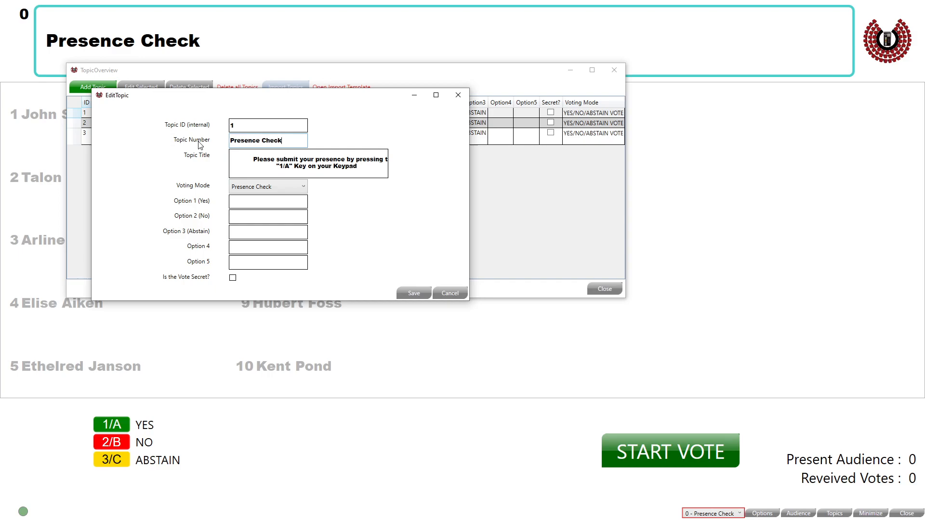
Remove the empty first line from the topic title and save the topic, overwriting the existing one.
click(240, 161)
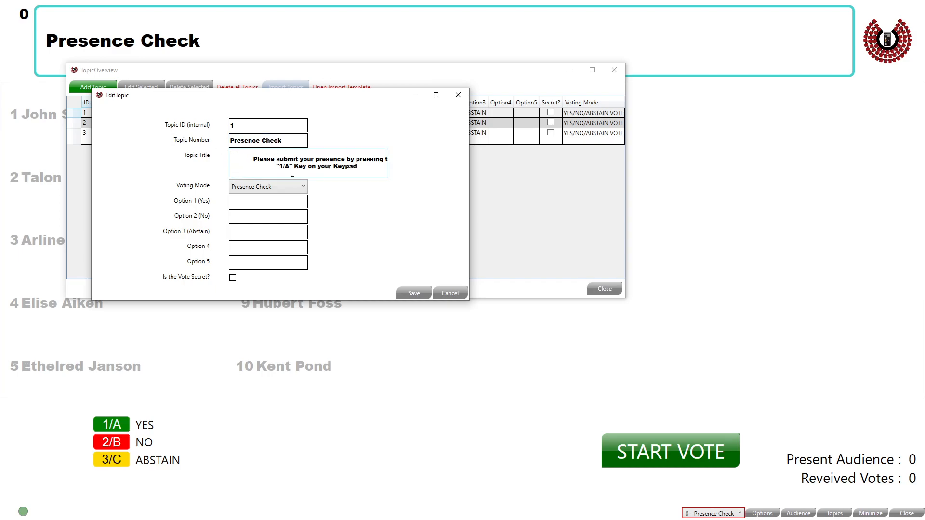
key(Delete)
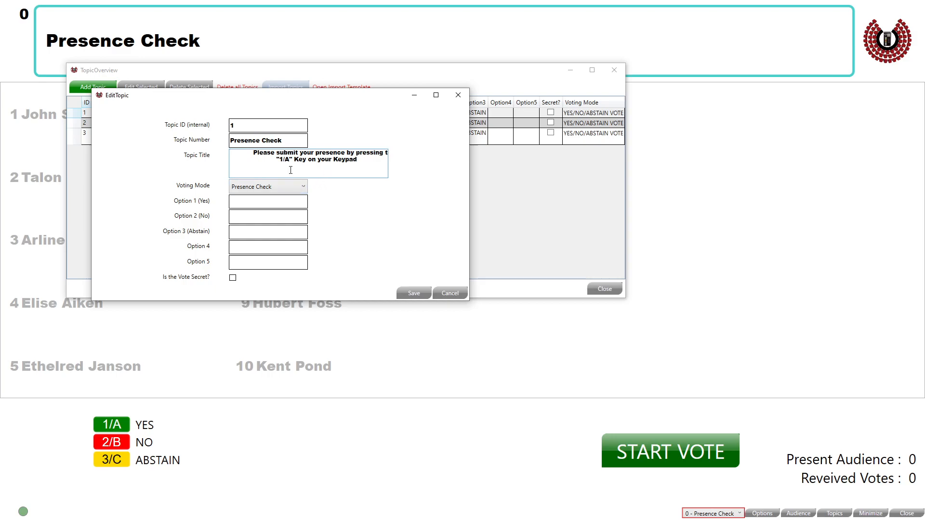
click(412, 293)
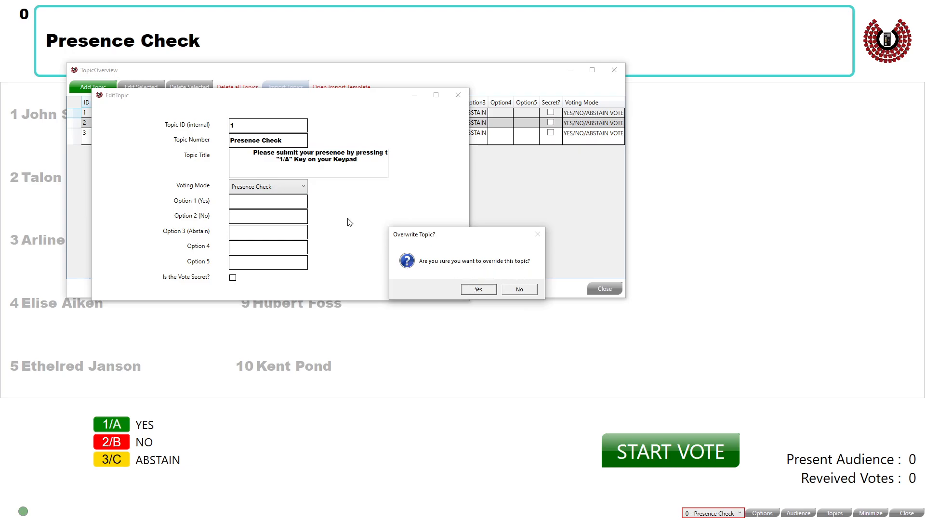
click(479, 291)
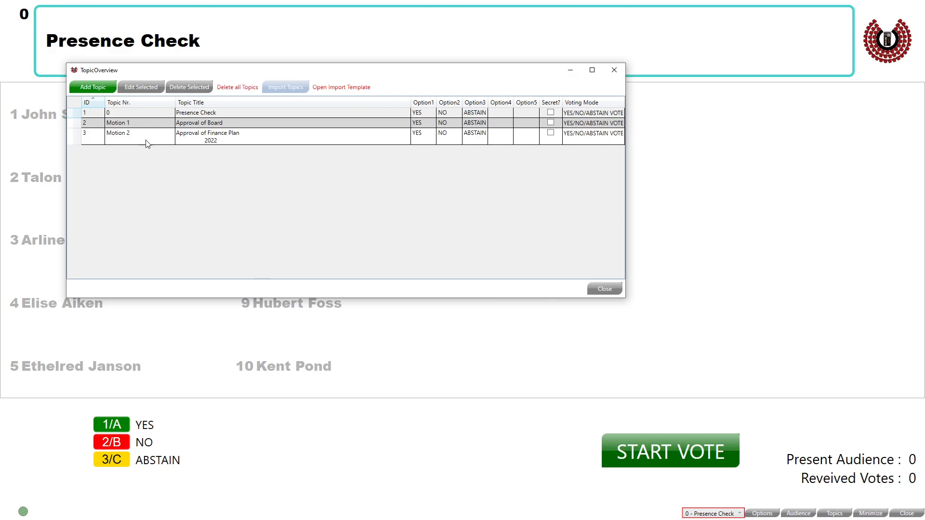
Reopen the first topic, save it again with overwriting, and close the topic overview.
click(148, 114)
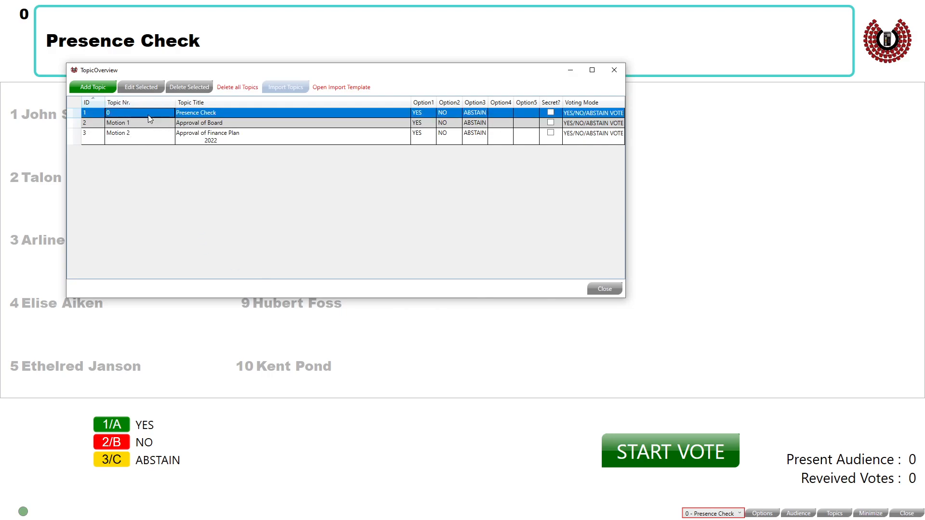
click(139, 87)
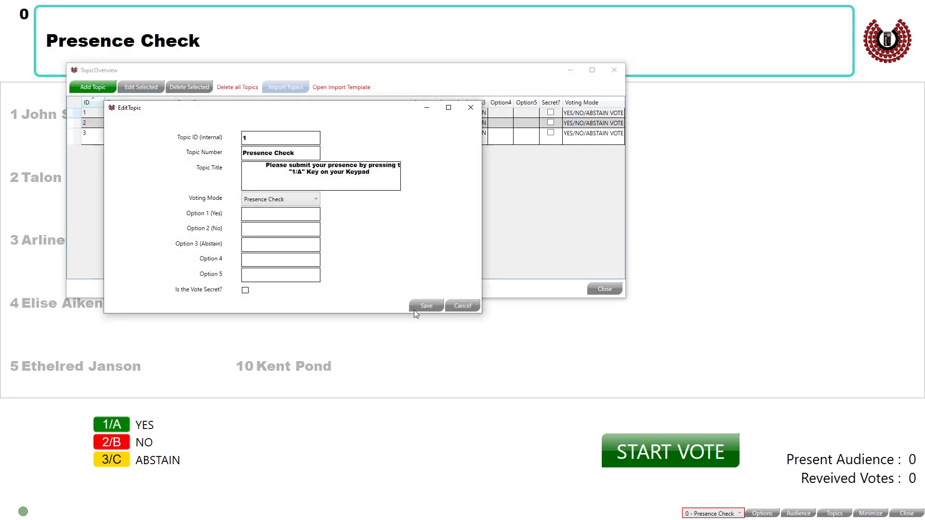
click(426, 308)
click(478, 291)
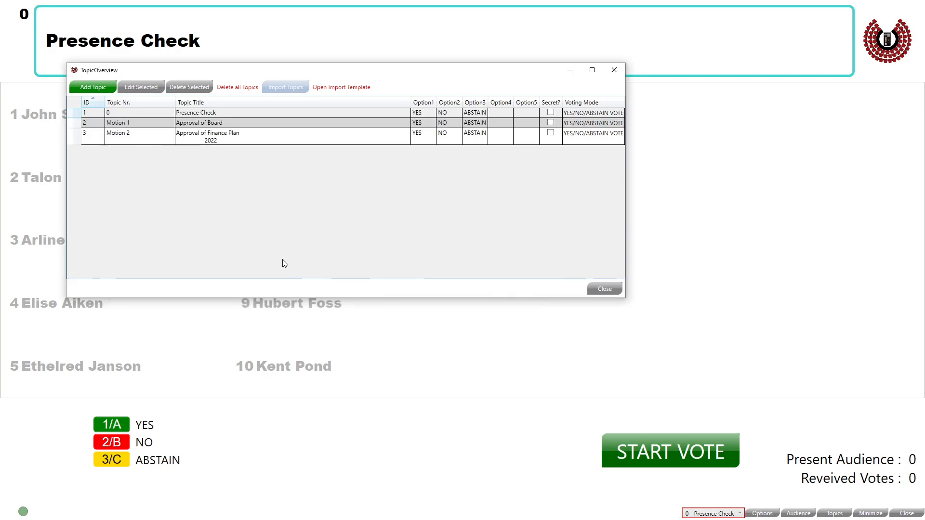
click(164, 123)
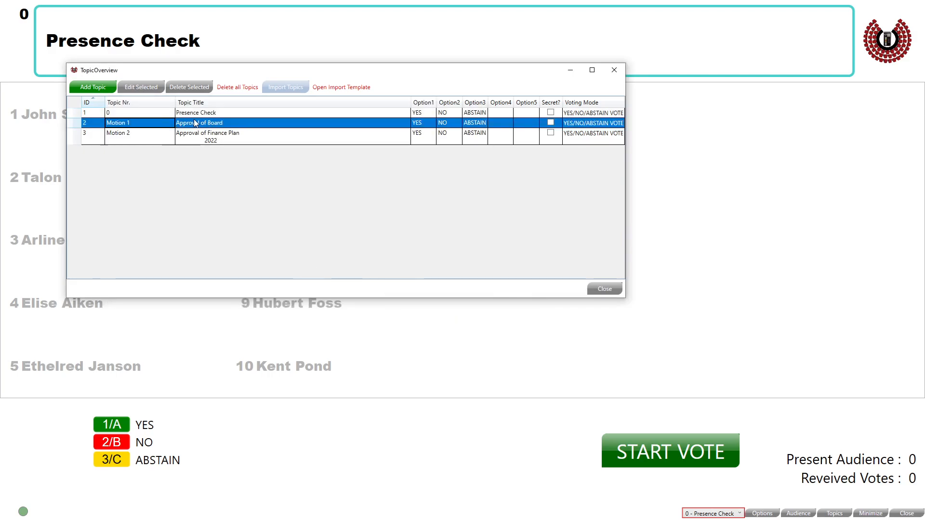
click(213, 139)
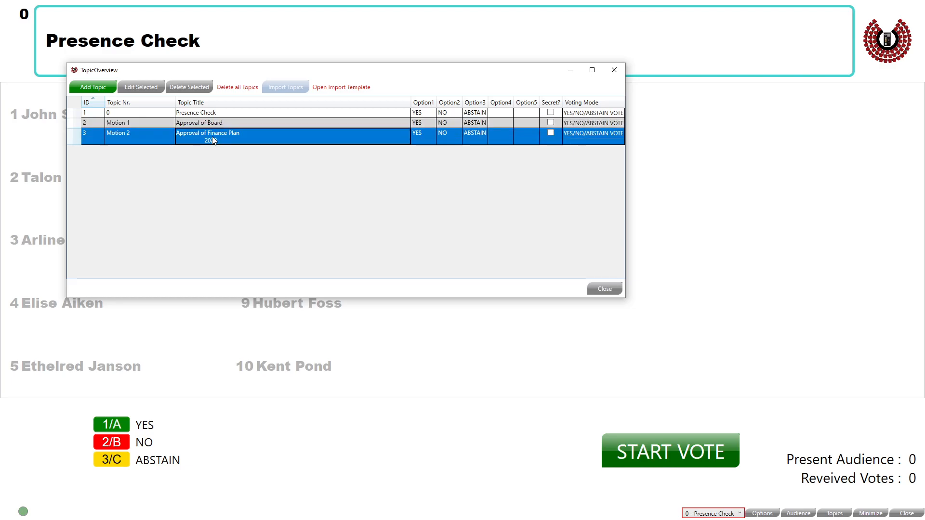
click(605, 289)
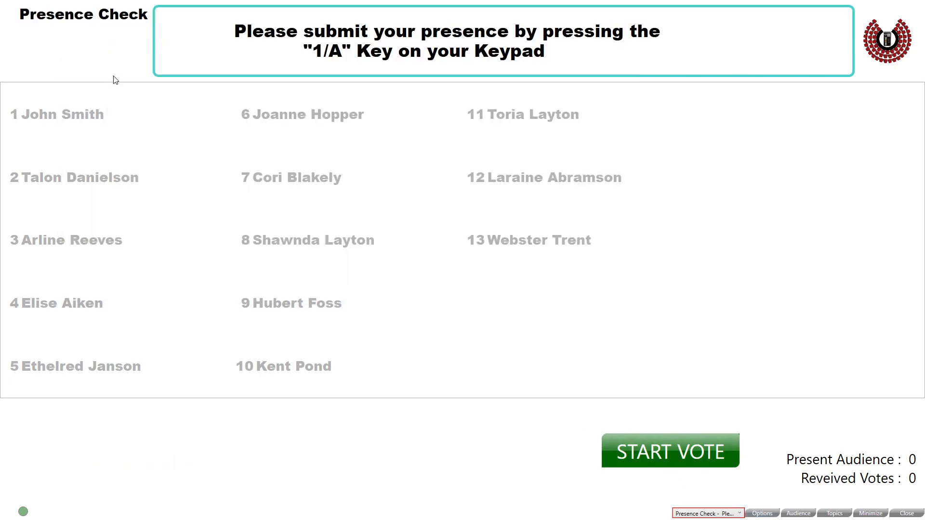
Reopen the topic overview and add a new topic with the internal ID 2.1.
click(835, 514)
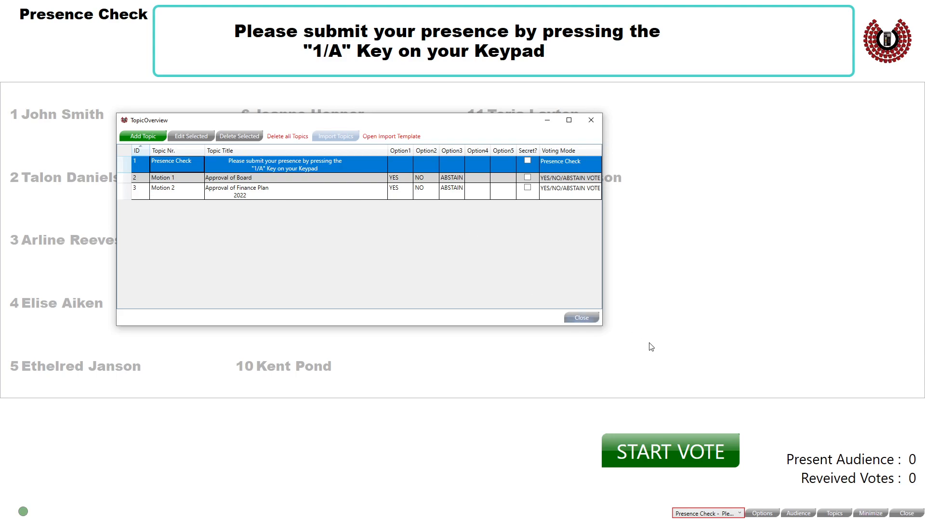
click(230, 179)
click(236, 193)
click(236, 178)
click(237, 193)
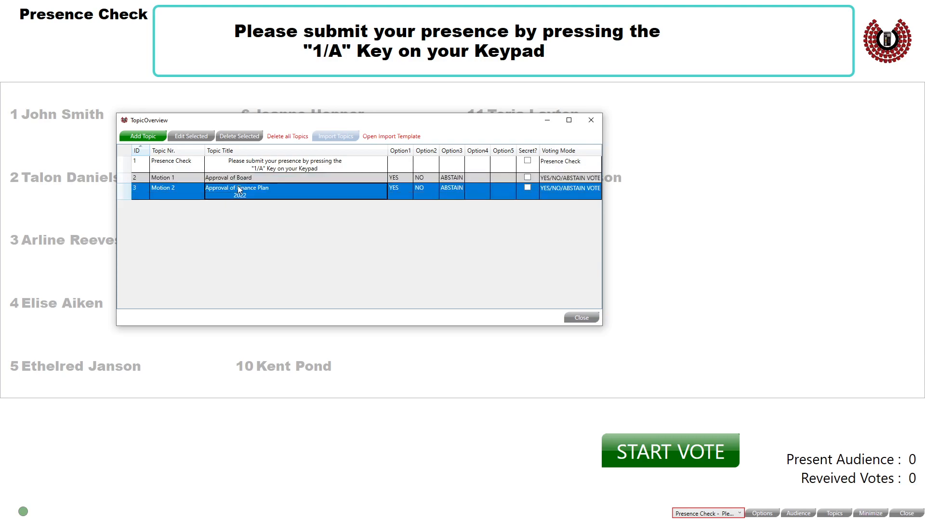
click(151, 179)
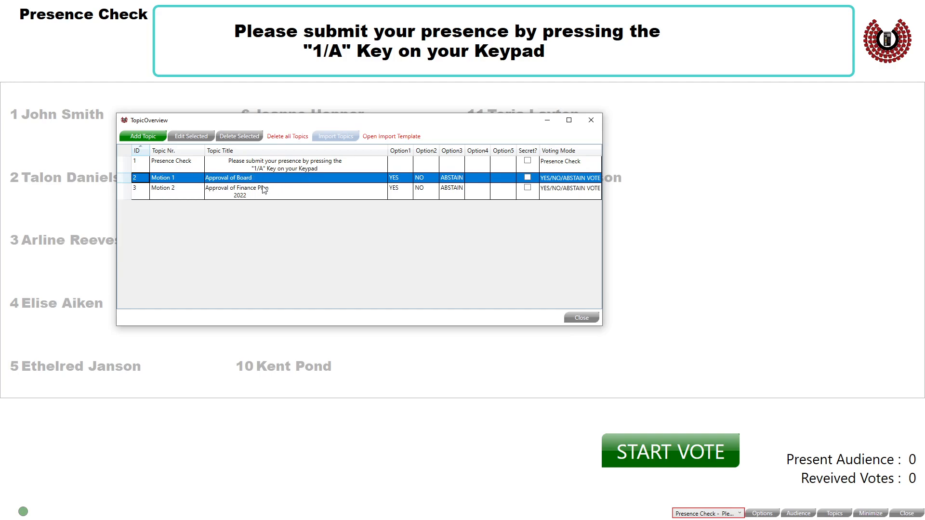
click(143, 136)
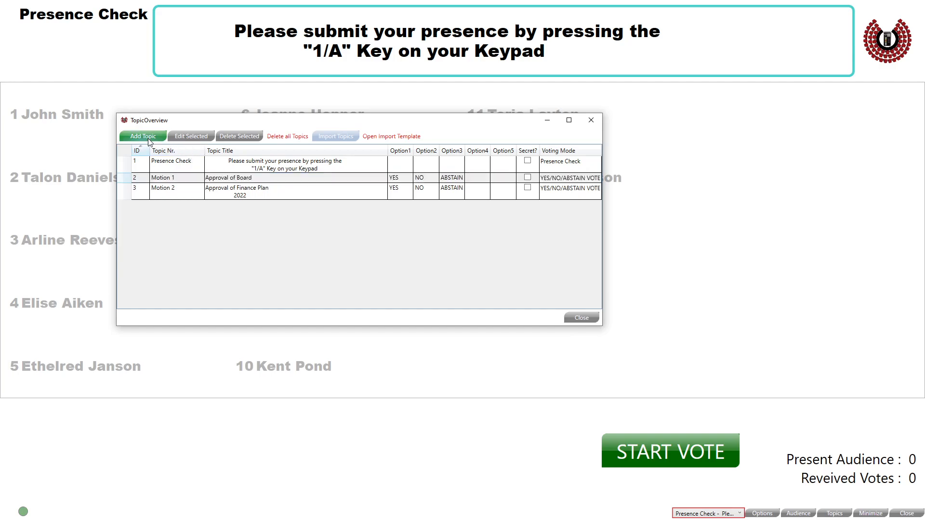
drag(160, 26, 387, 180)
drag(430, 200, 295, 204)
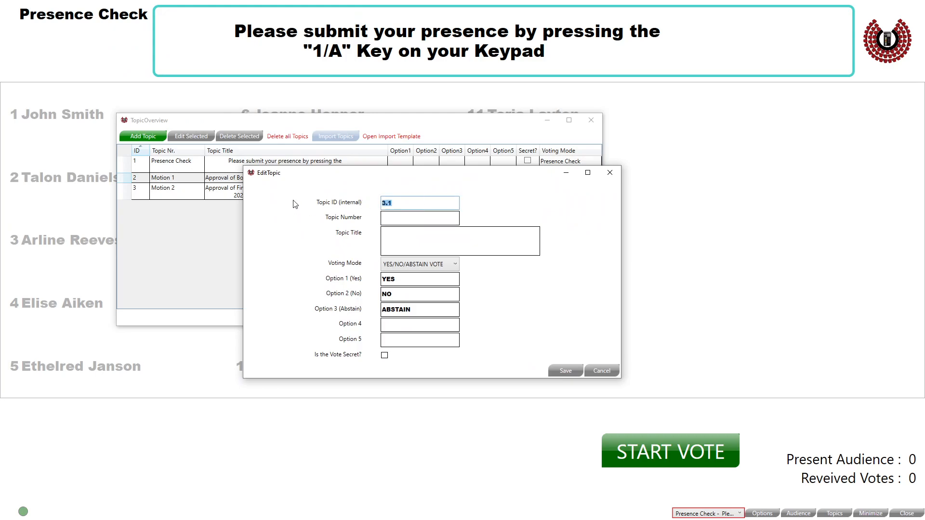
text(2)
key(Tab)
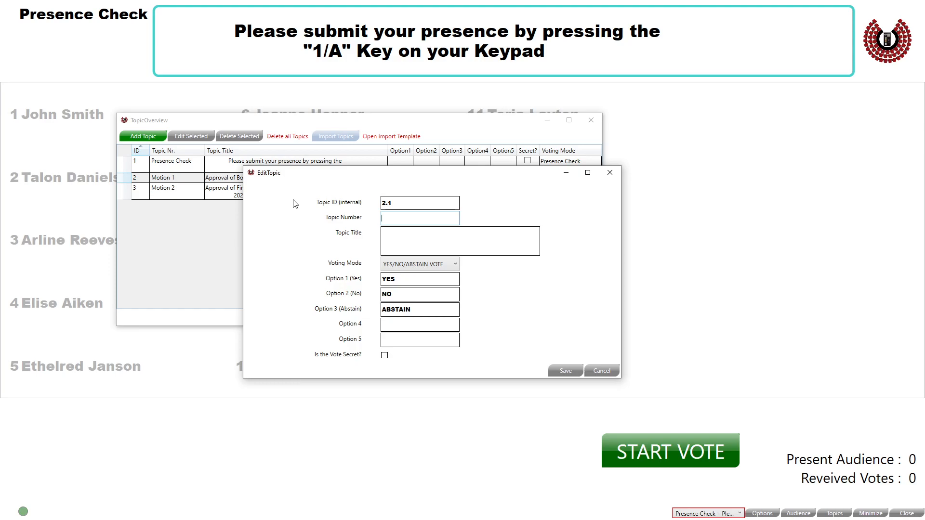
Set the new topic's number to "Motion 1 - Addition".
text(Motion 1)
key(Tab)
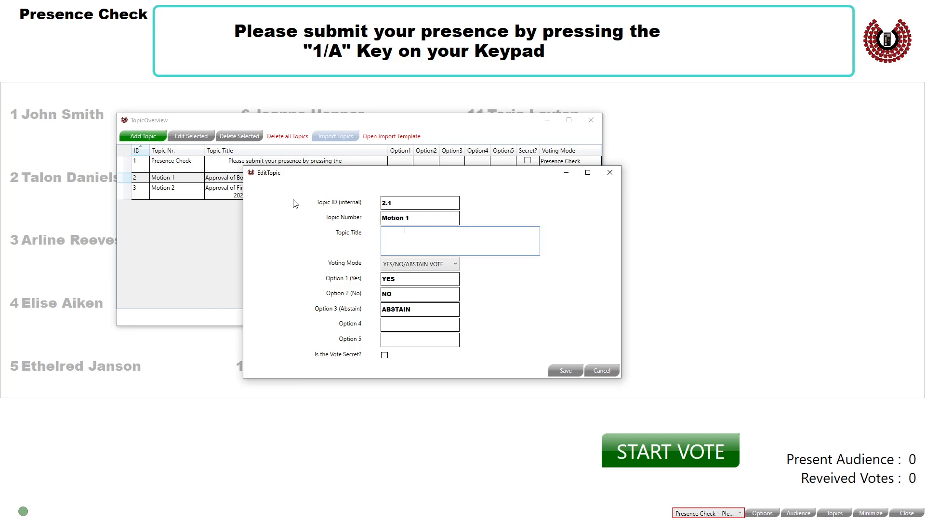
click(453, 220)
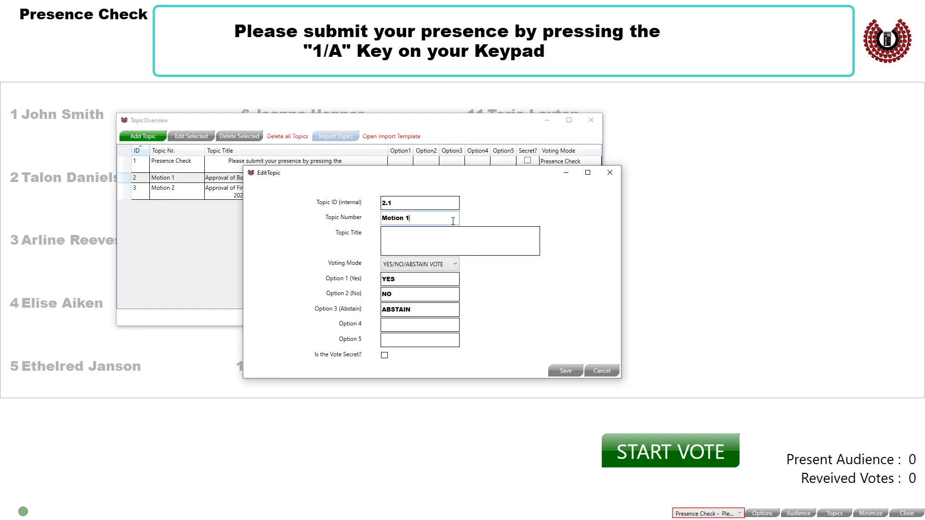
text(- Addition)
key(Tab)
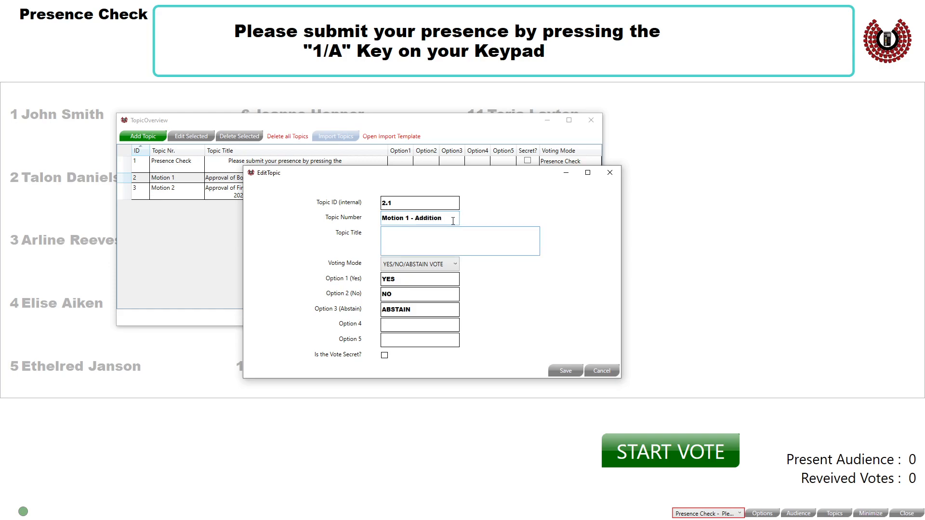
Enter the title "New CFO" and a second line starting "Since the current CSV", giving the holder's full name and "has retired".
text(New C)
text(FO )
text(Since the curr)
text(ent )
text(CSV)
text( Klaus )
text(Schmidt ha)
text(s retired)
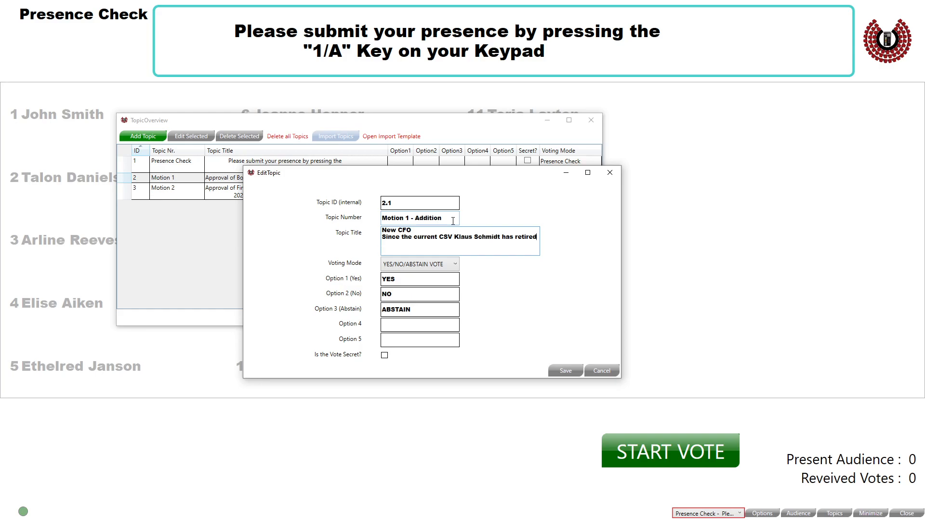
Continue the title with a comma, the candidate's full name and "is the only candidate for it. Do you want to promote".
text(, Hans Kunibert w)
key(BackSpace)
key(BackSpace)
text(idt has retired,  the only candidate for i)
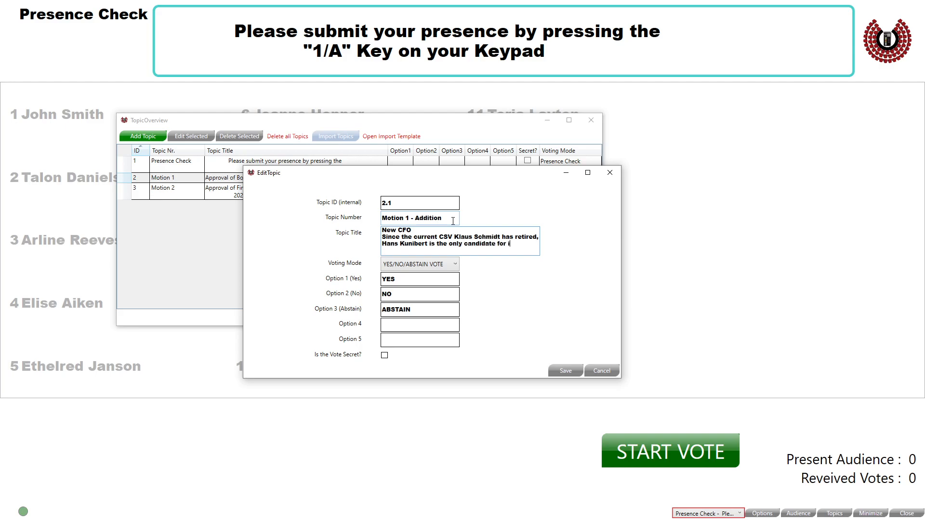
text(t. Do you want to promote)
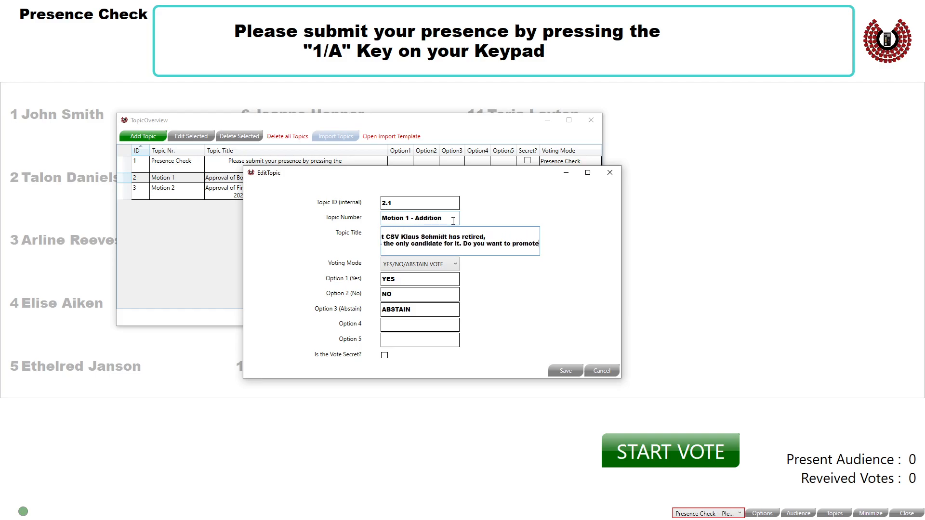
Finish the title with the candidate's full name on a new line and "to the new CFO" on the line below.
key(Return)
text(Hasn)
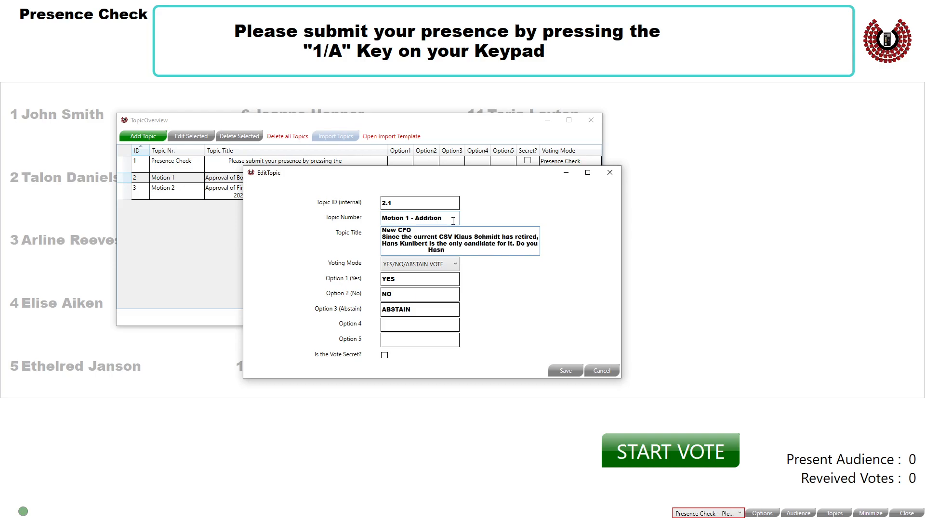
key(BackSpace)
key(BackSpace)
text(ns Kuni)
text(bert to the new C)
text(FO)
key(Return)
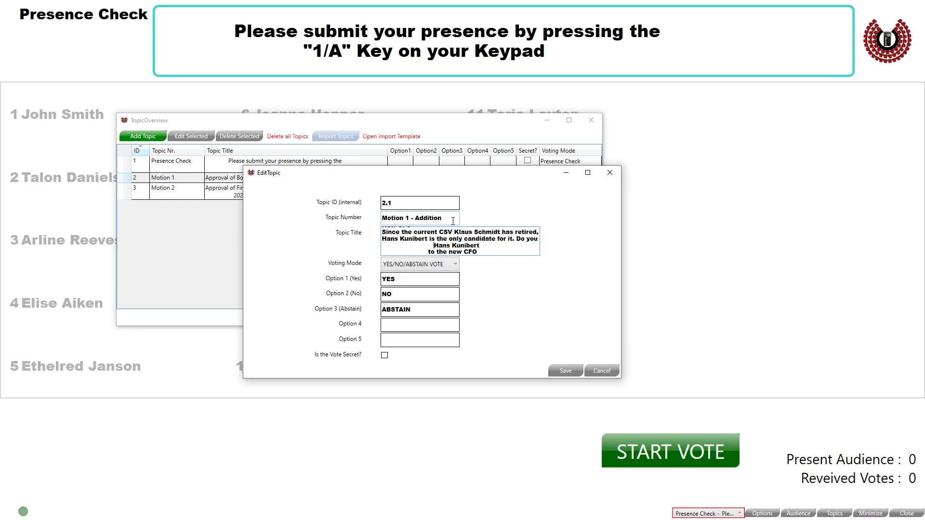
key(BackSpace)
key(BackSpace)
Keep the YES/NO/ABSTAIN VOTE mode, make the vote secret and save the new topic.
click(409, 265)
click(410, 270)
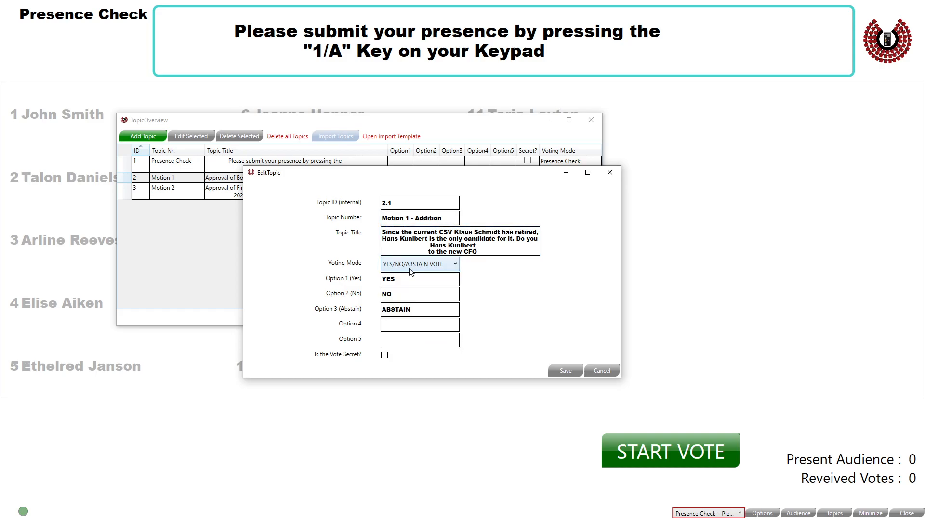
click(384, 355)
click(565, 370)
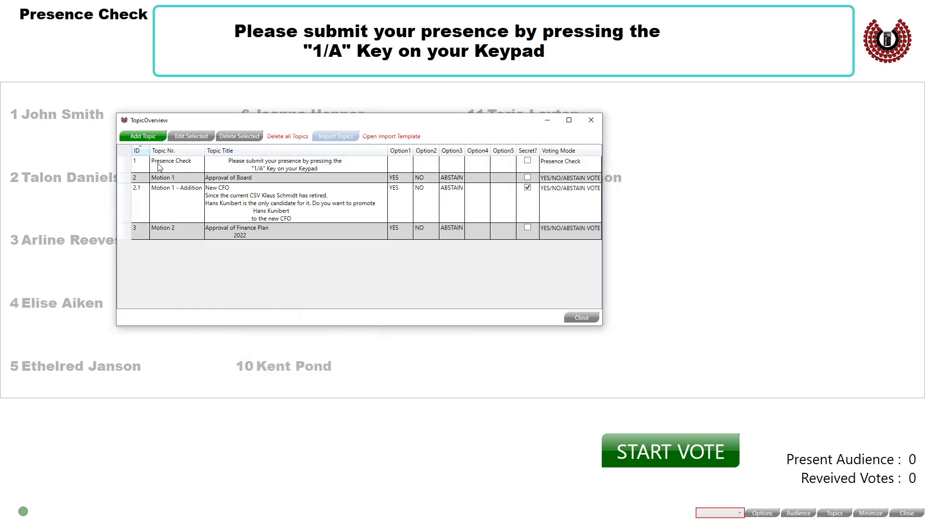
Start a new topic following Motion 2 and set its voting mode to Three Options Vote.
click(161, 218)
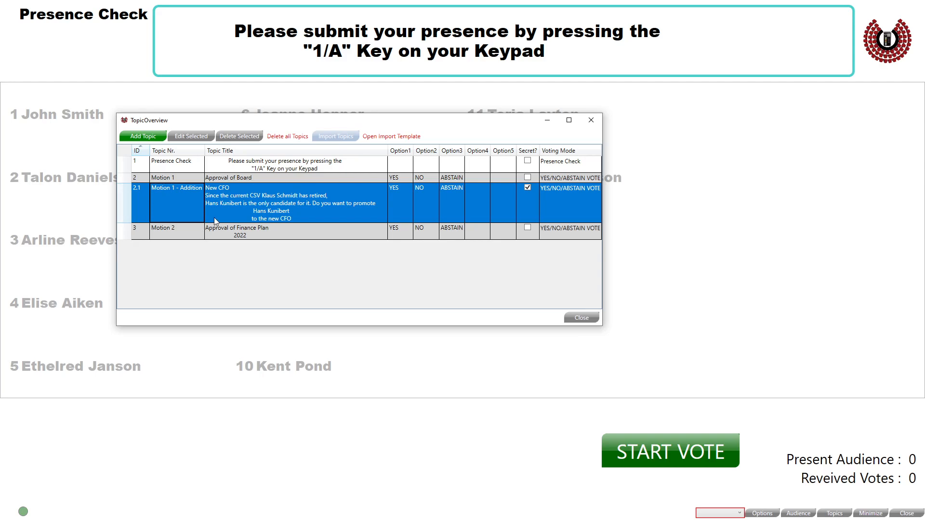
click(153, 234)
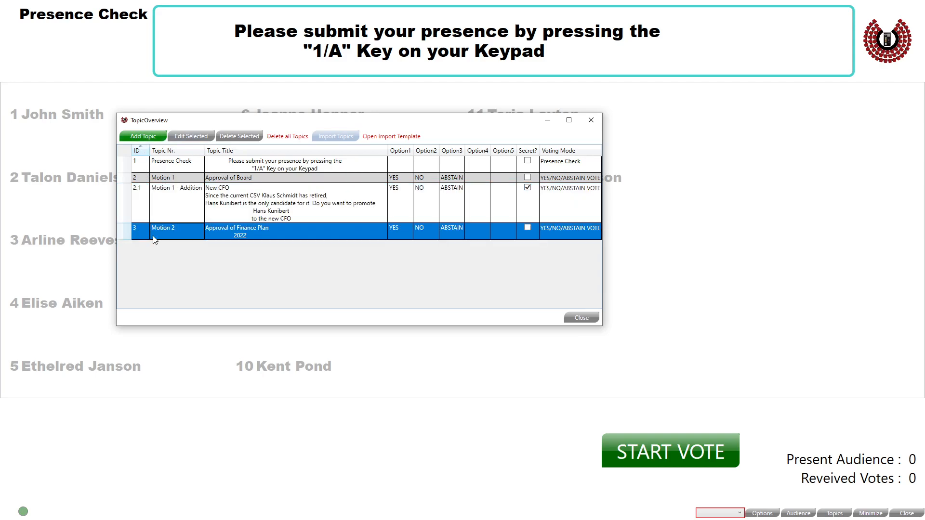
click(143, 136)
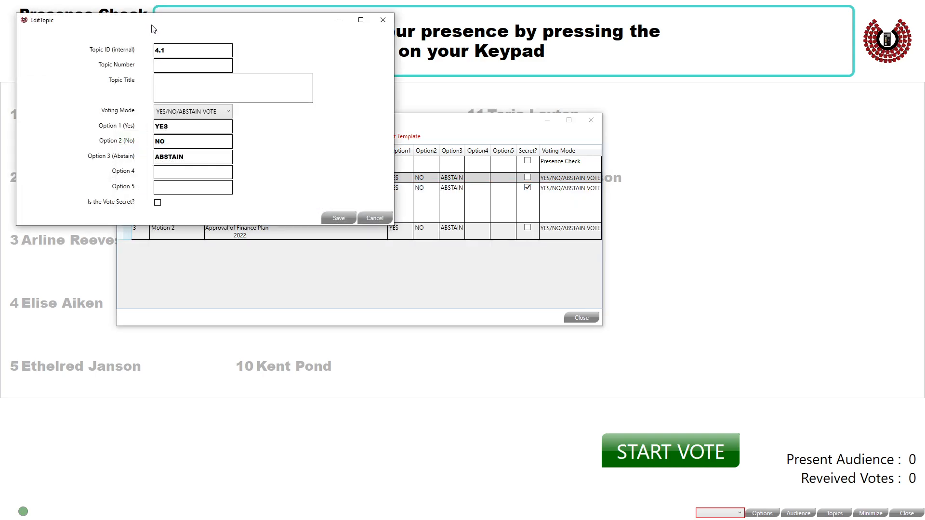
drag(154, 21, 289, 124)
click(344, 213)
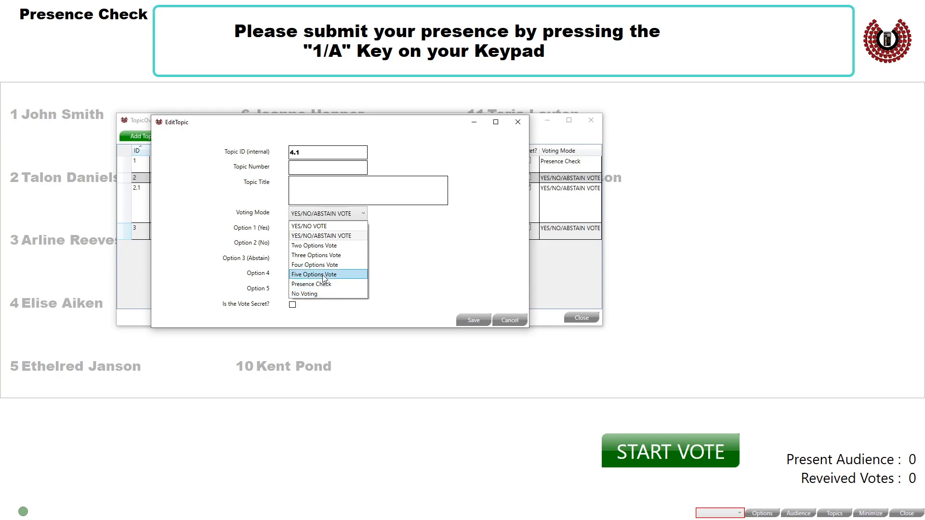
click(322, 255)
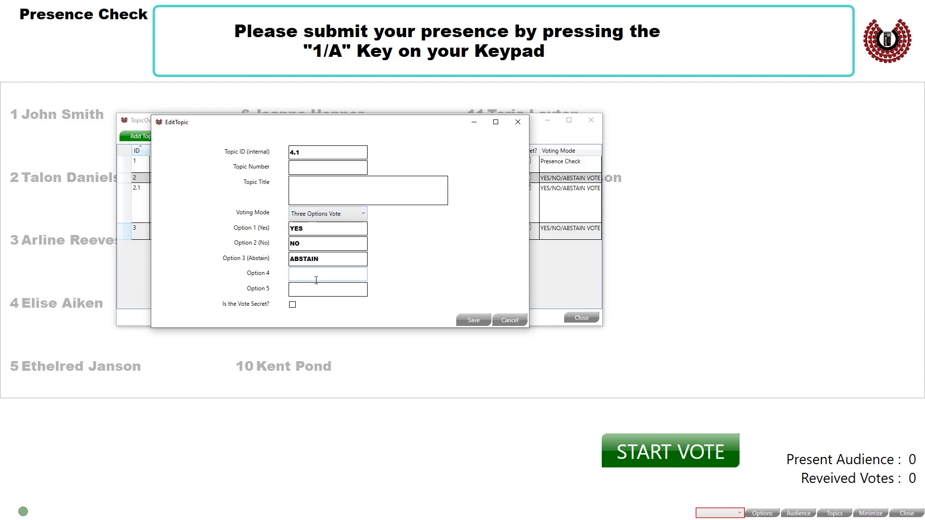
Set the new topic's number to "Motion 3".
click(304, 165)
text(44)
key(BackSpace)
key(BackSpace)
text(Mo)
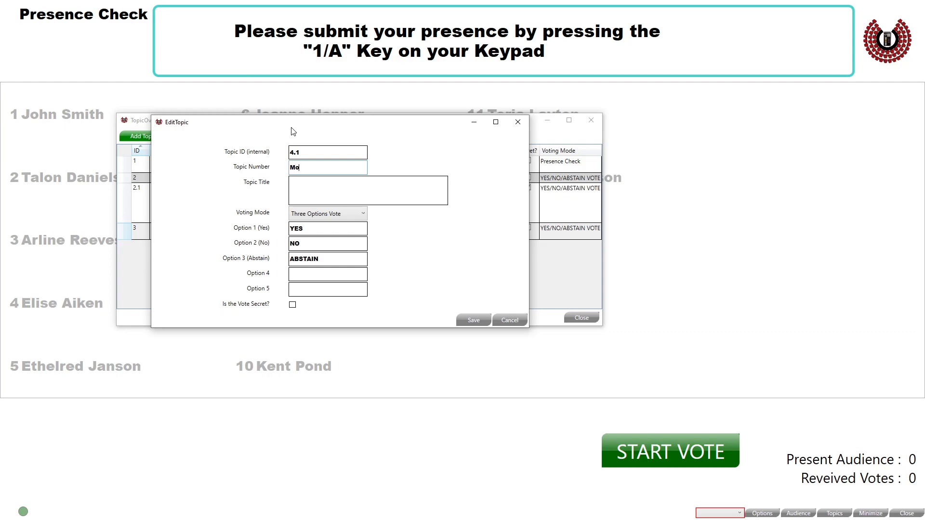
text(tion 3)
key(Tab)
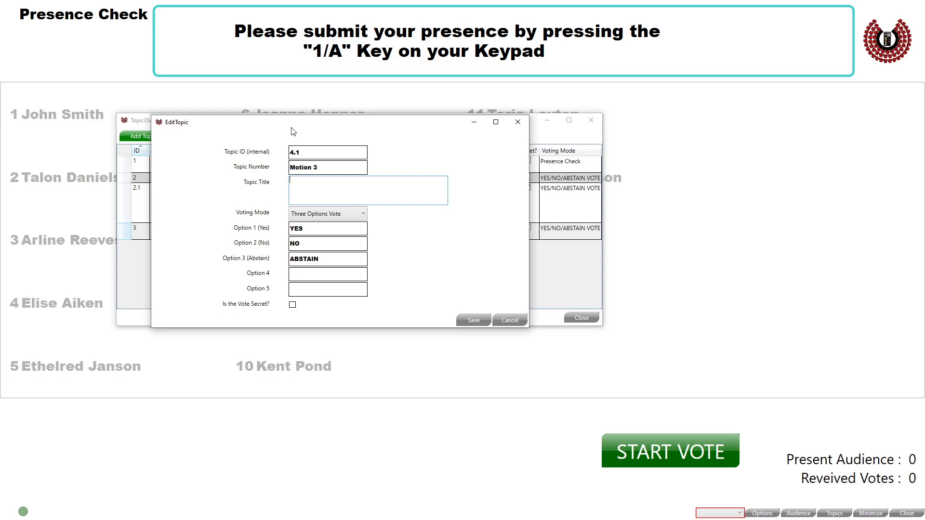
Enter the topic title "Decision on new Company Cars." with an indented second line "Please select your faviroute new company manufacturer".
text(Decision on new Company Cars.)
key(Tab)
text(Please select your faviroute)
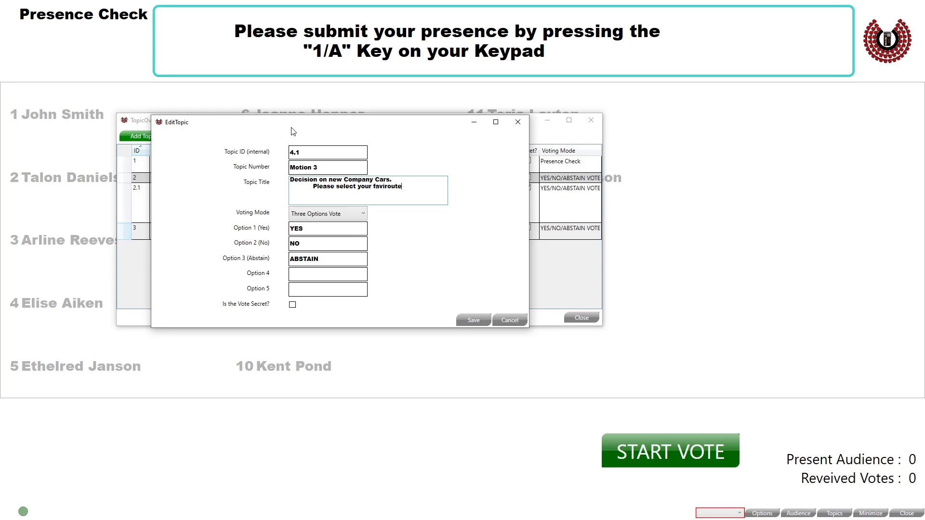
text( new company)
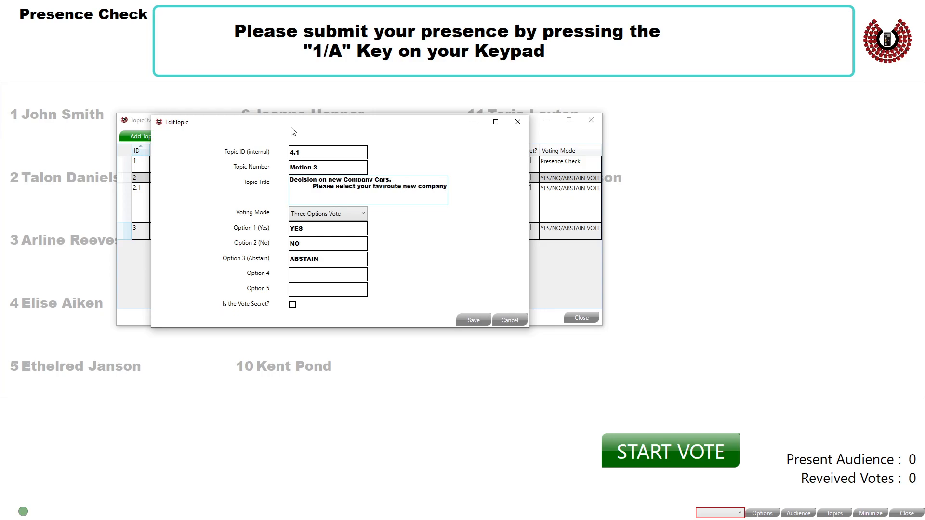
text( manufacturer)
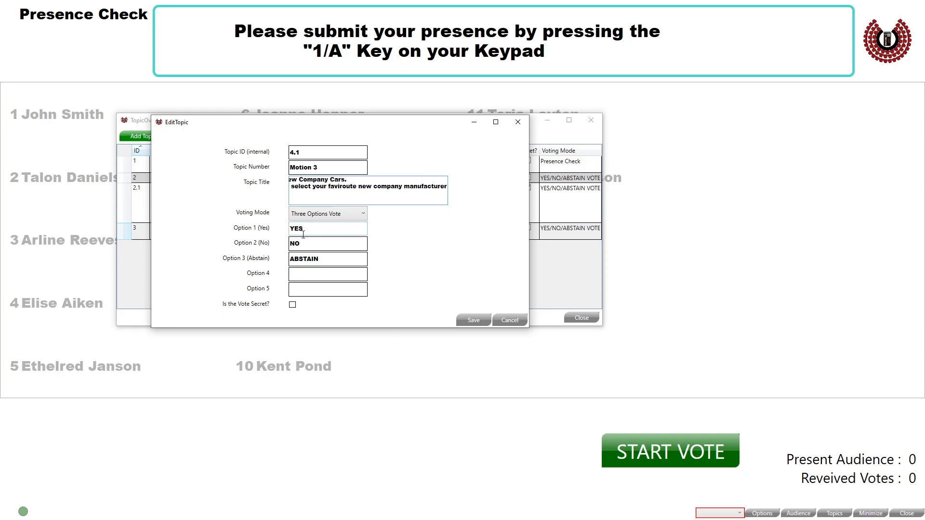
Replace the text of Option 1 with "GM" and of Option 2 with "Mercedes".
drag(319, 233, 273, 240)
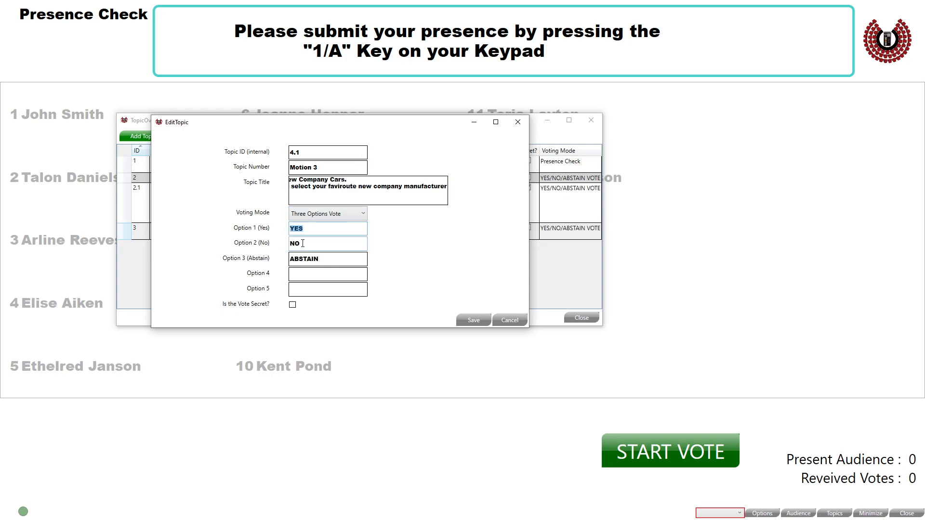
text(GM)
key(Tab)
double_click(303, 243)
text(Merc)
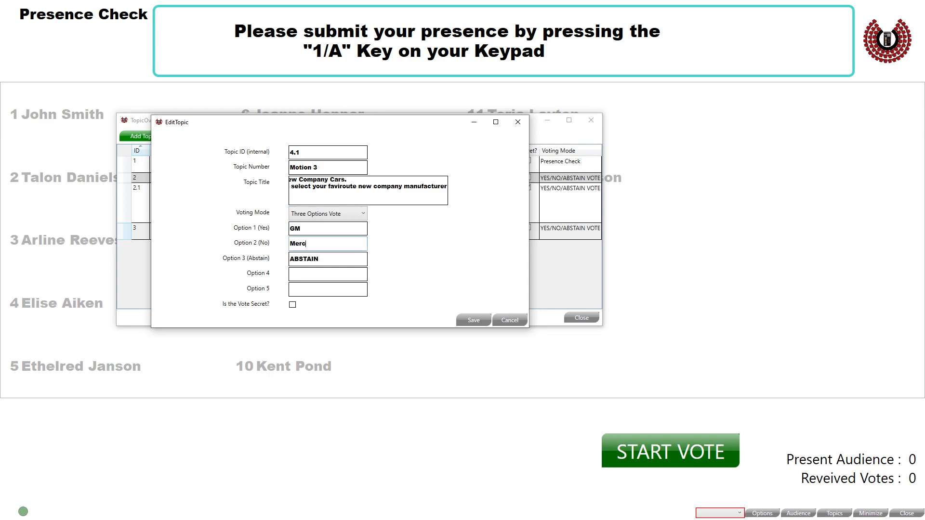
text(edes)
Replace the text of Option 3 with "Chevrolet" and save the Motion 3 topic.
key(Tab)
key(ctrl+a)
text(C)
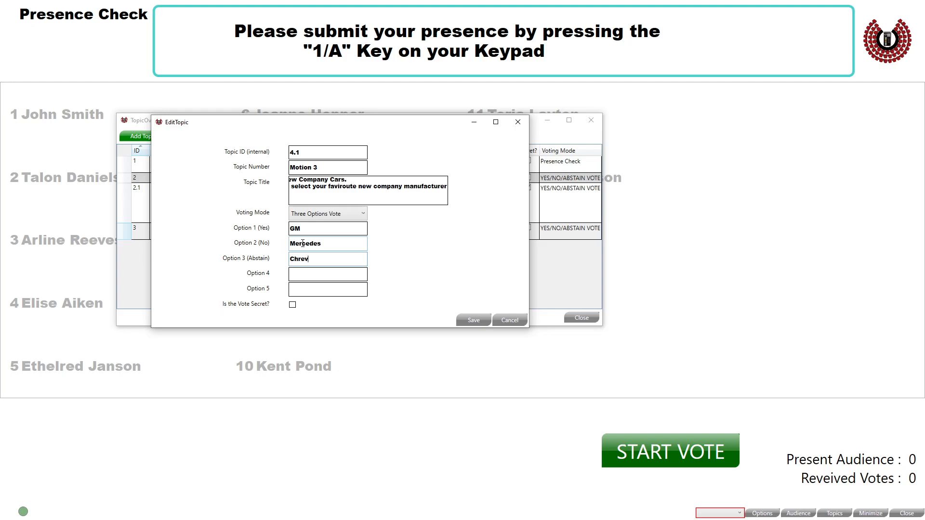
key(Tab)
click(473, 320)
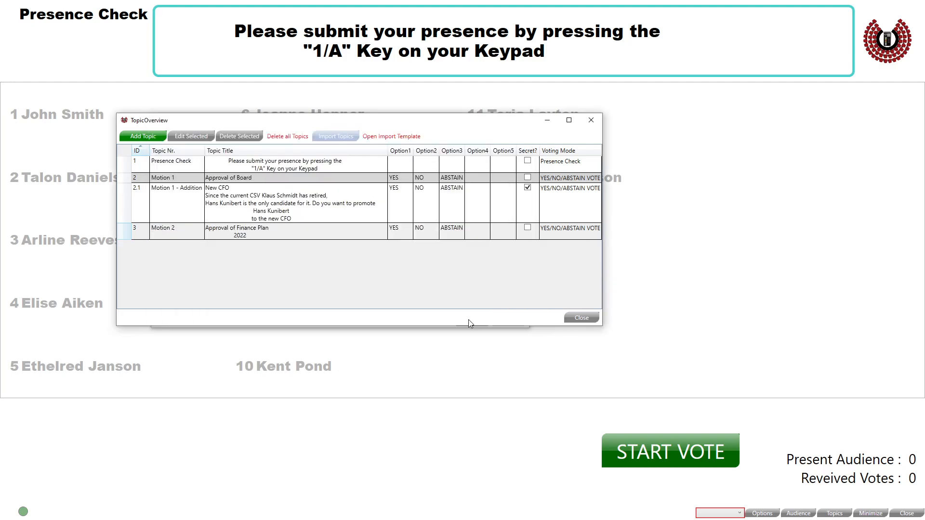
Review the listed topics, close the topic overview and run the Presence Check vote.
click(212, 240)
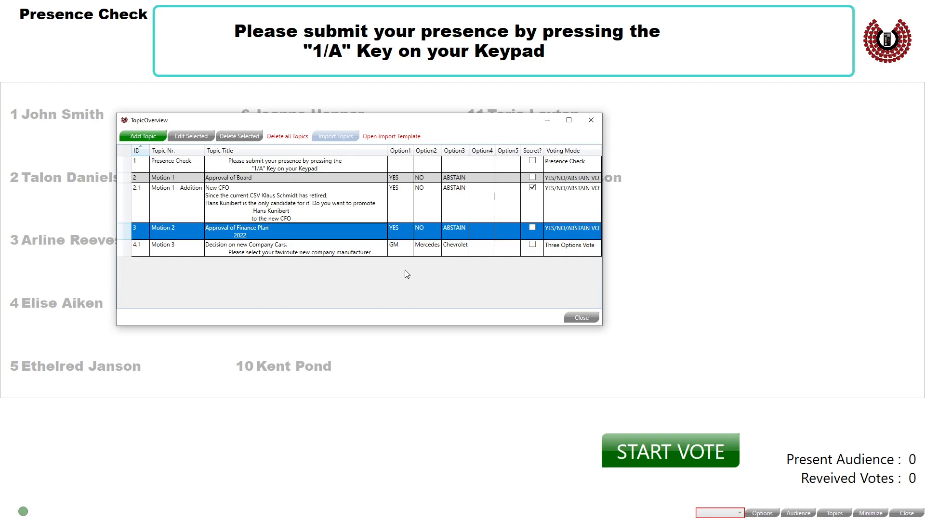
click(519, 208)
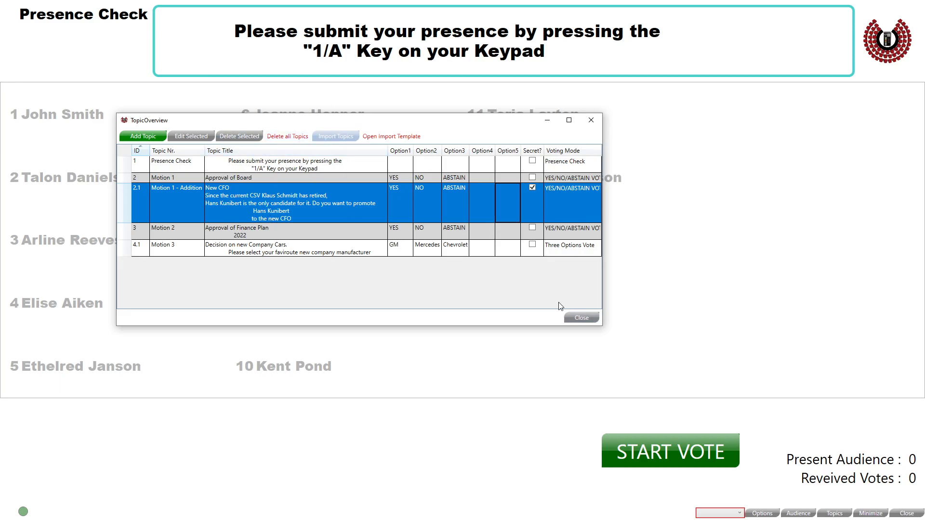
click(583, 319)
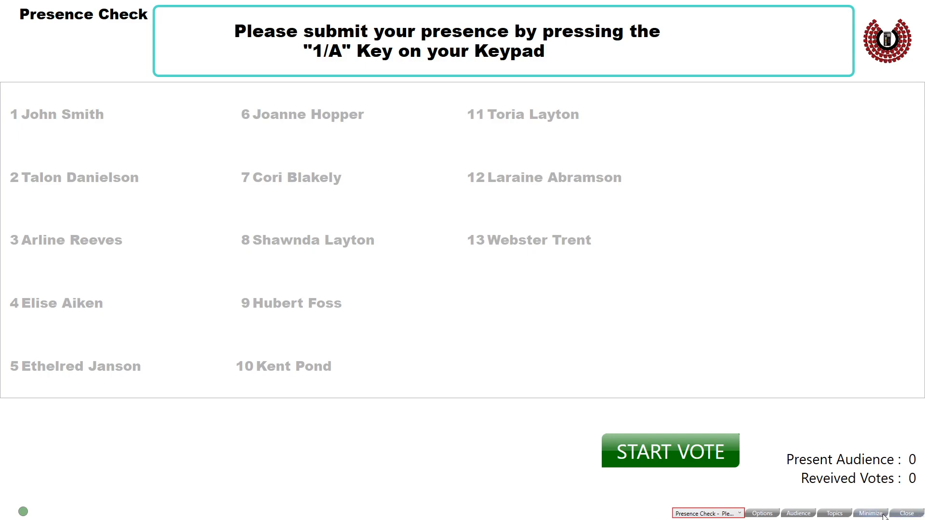
click(661, 452)
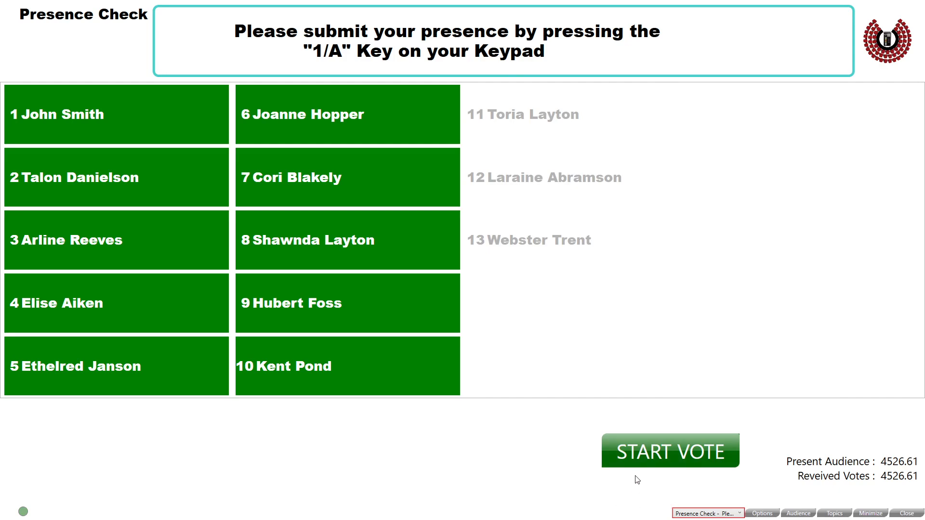
Move on to Motion 1, Approval of Board, look through the topic selection list and run the motion's vote.
key(Right)
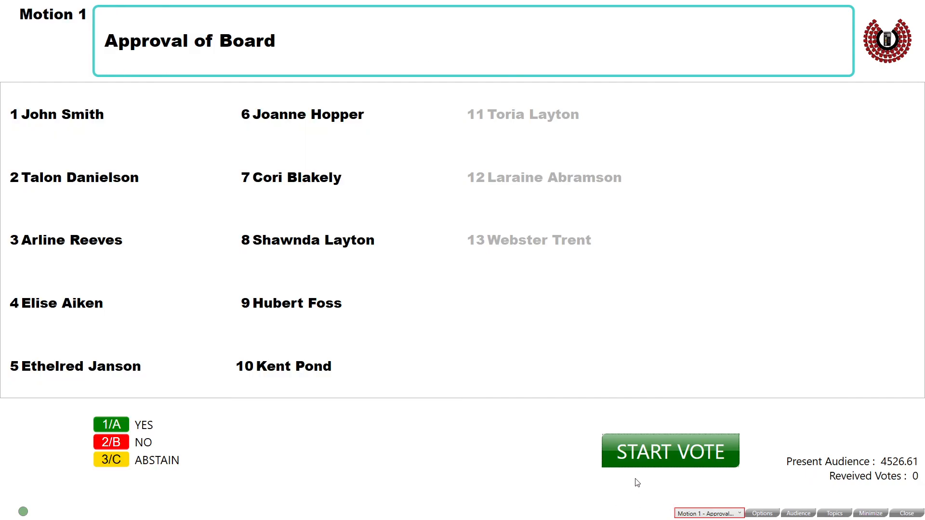
key(Left)
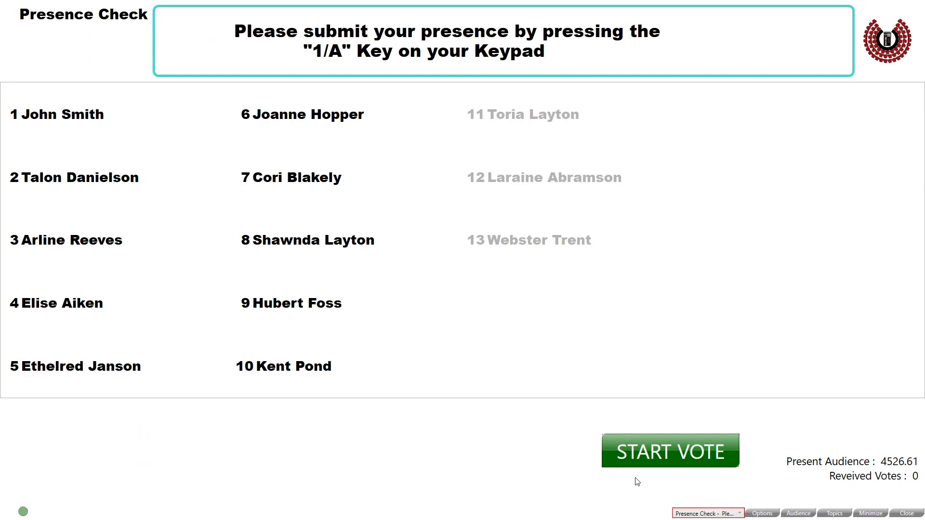
key(Right)
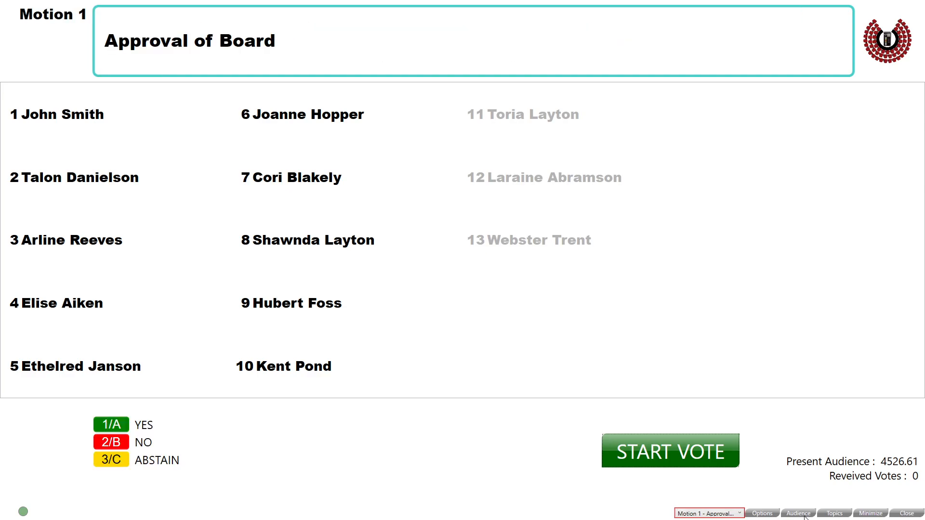
click(712, 516)
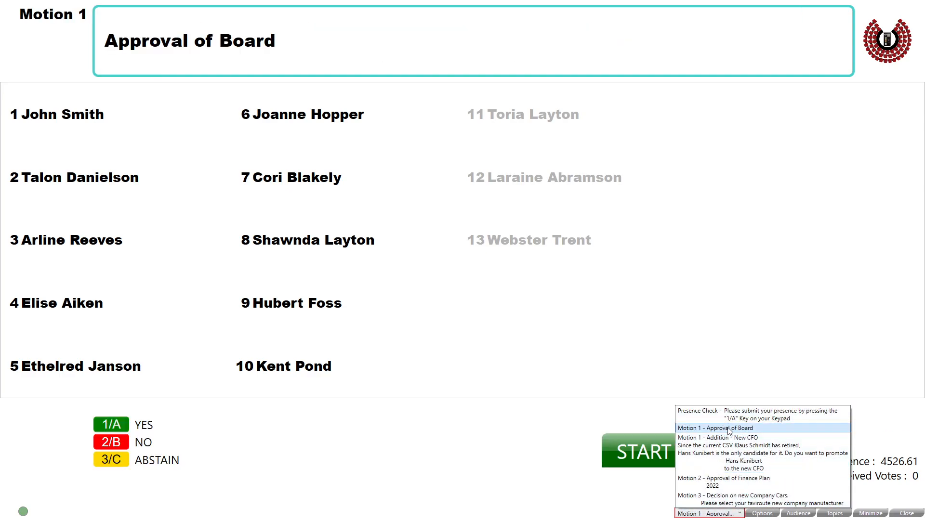
click(442, 487)
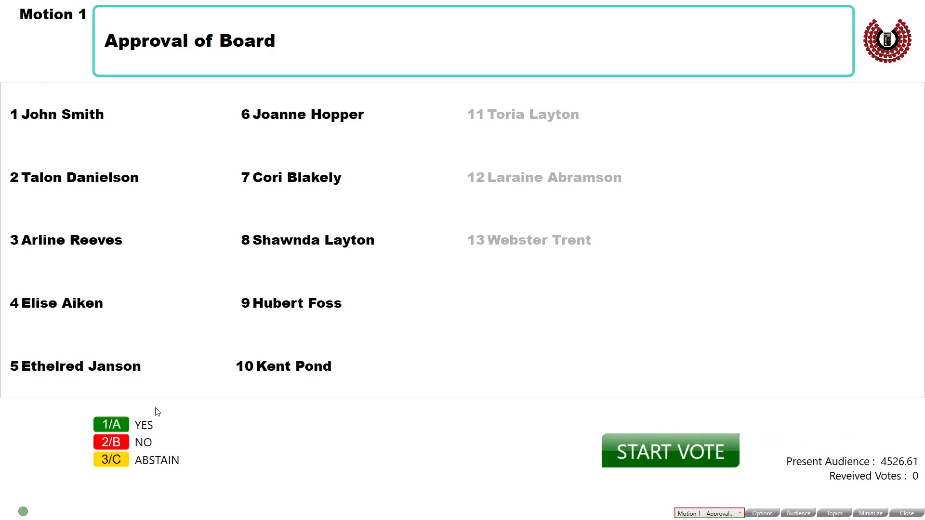
click(677, 453)
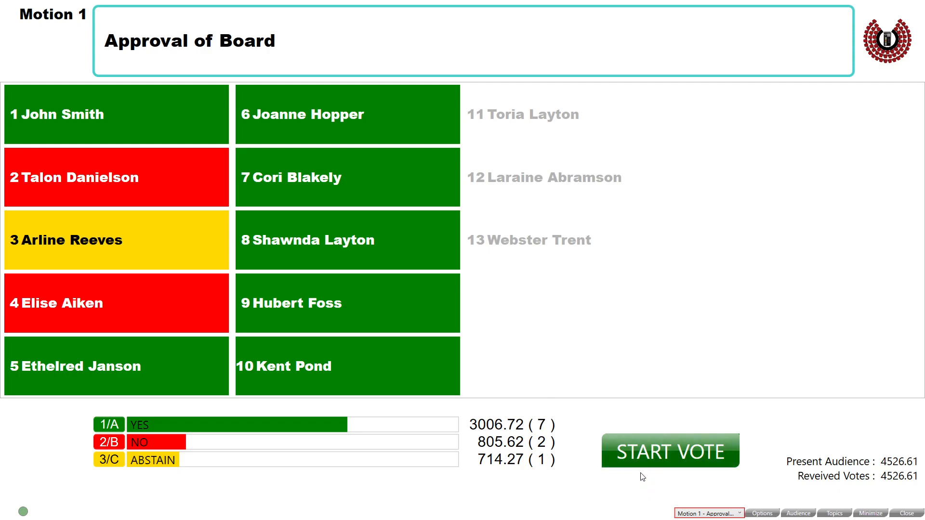
Advance to the secret Motion 1 - Addition topic about the new CFO.
key(Page_Down)
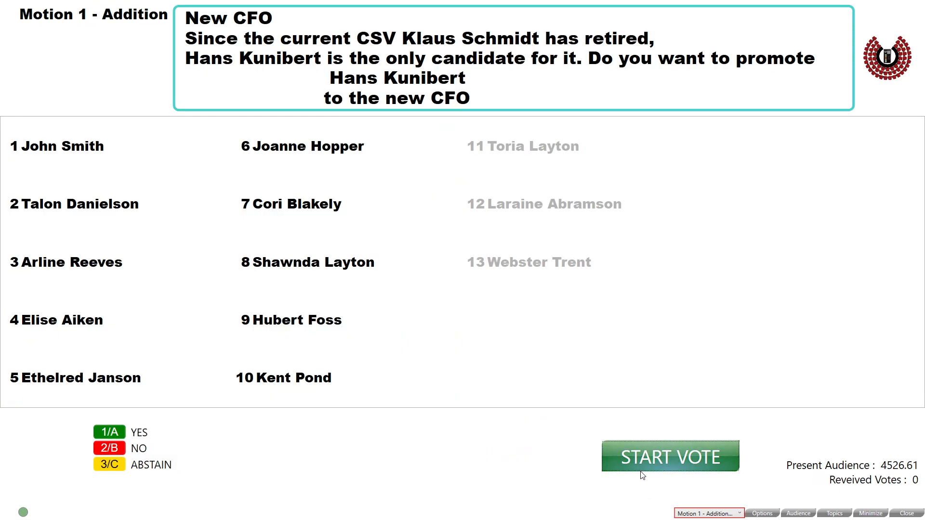